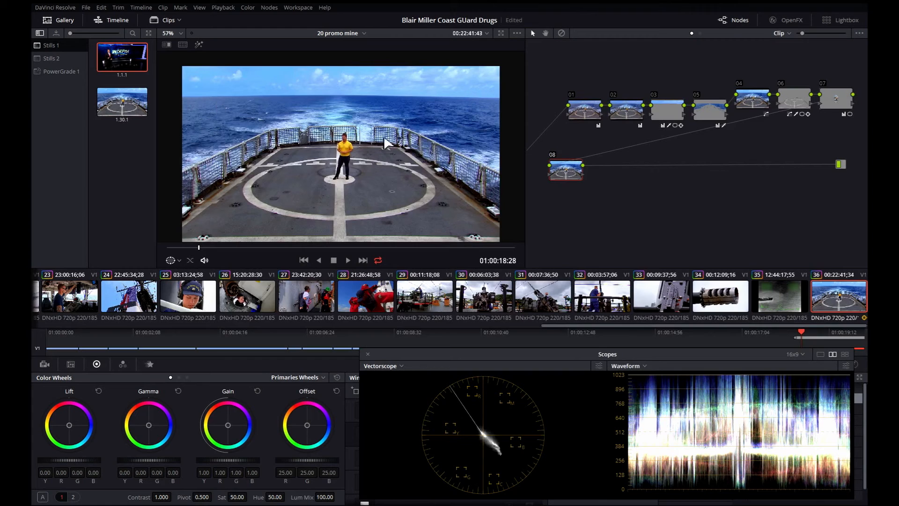
# - Disable every node in the clip's grade, and re-enable only node 01
pyautogui.hotkey('alt', 'd')
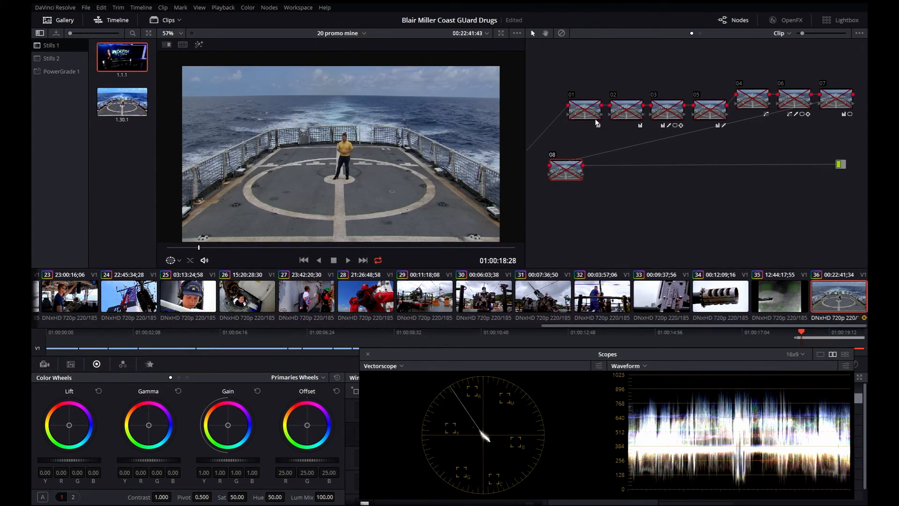
pyautogui.moveTo(581, 113); pyautogui.dragTo(567, 112)
pyautogui.hotkey('ctrl', 'd')
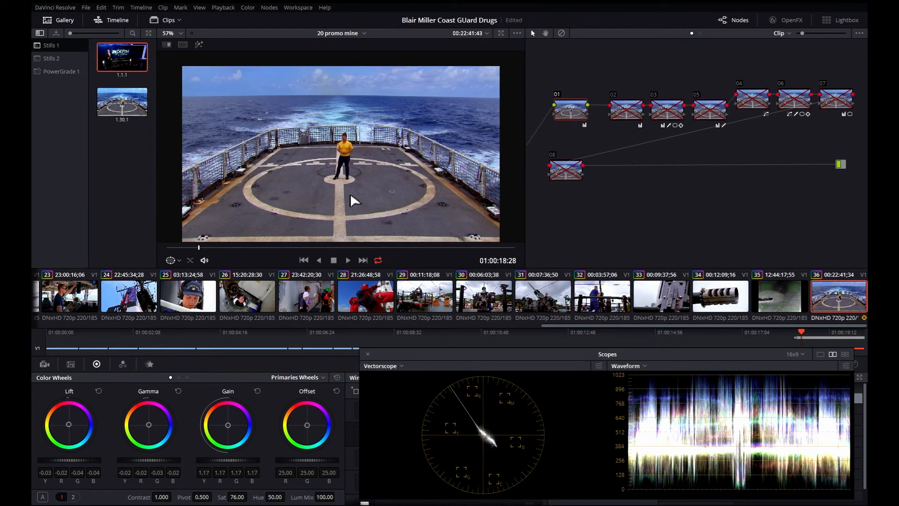
# - Bring the scopes into clear view and toggle node 02 to compare its effect on image and waveform, leaving it enabled
pyautogui.moveTo(509, 356); pyautogui.dragTo(506, 292)
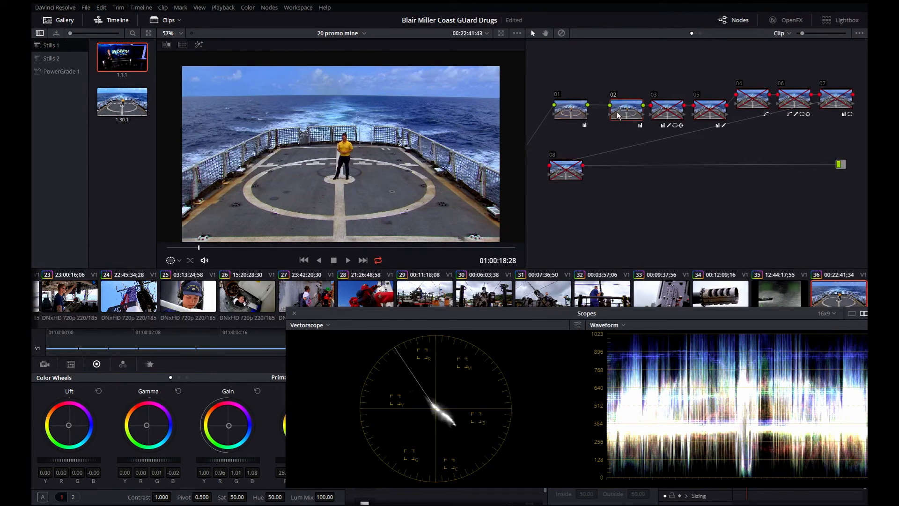
pyautogui.hotkey('ctrl', 'd')
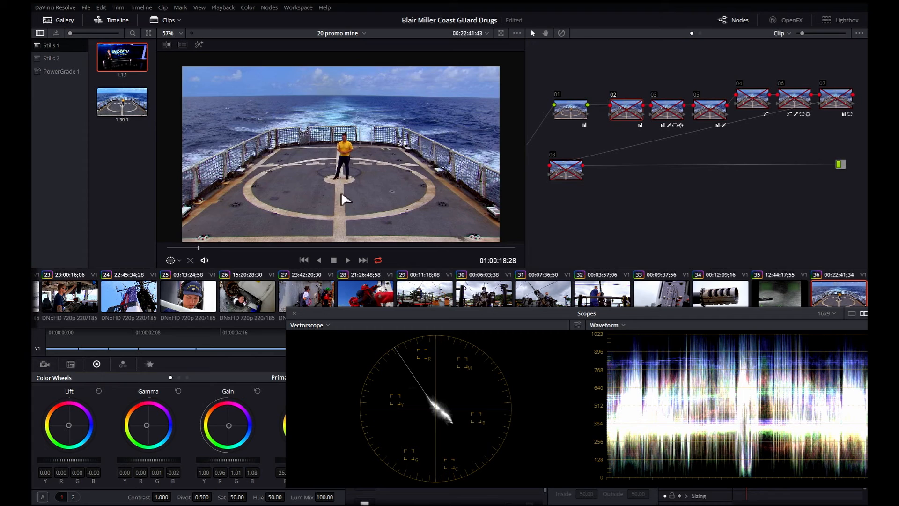
pyautogui.moveTo(449, 409); pyautogui.dragTo(438, 388)
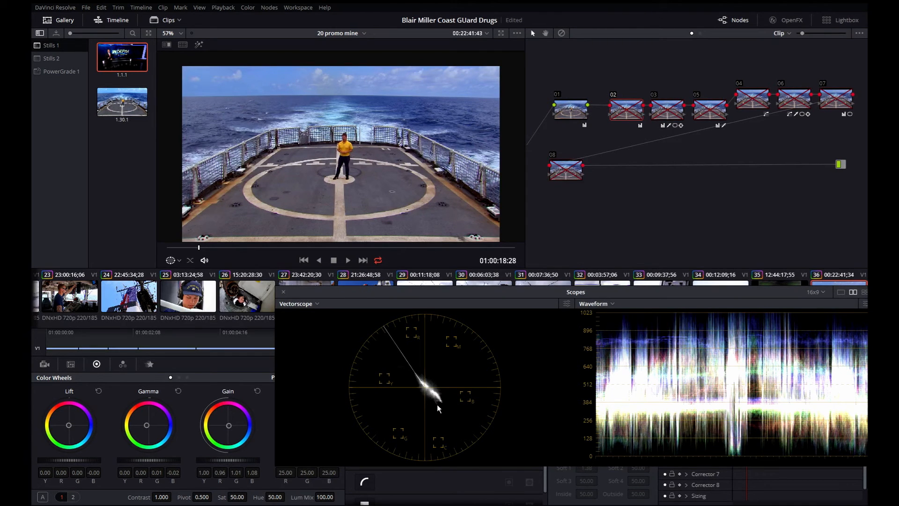
pyautogui.hotkey('ctrl', 'd')
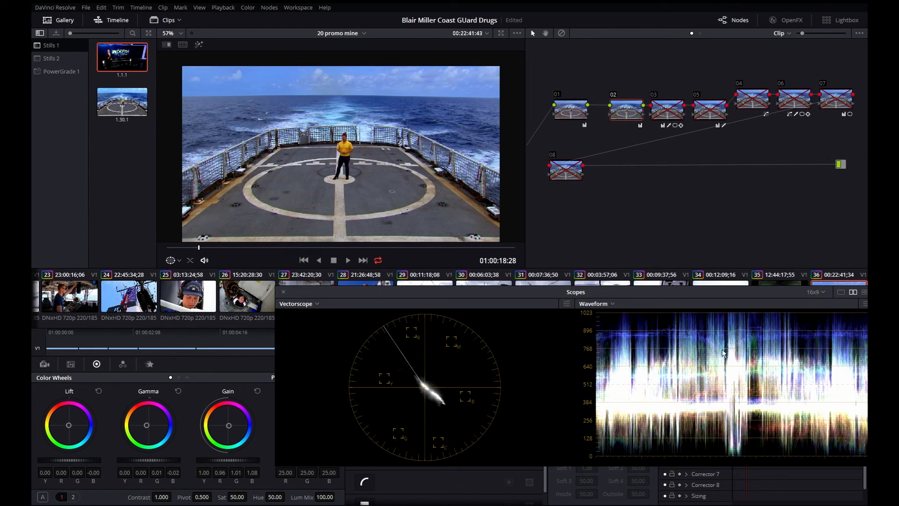
pyautogui.hotkey('ctrl', 'd')
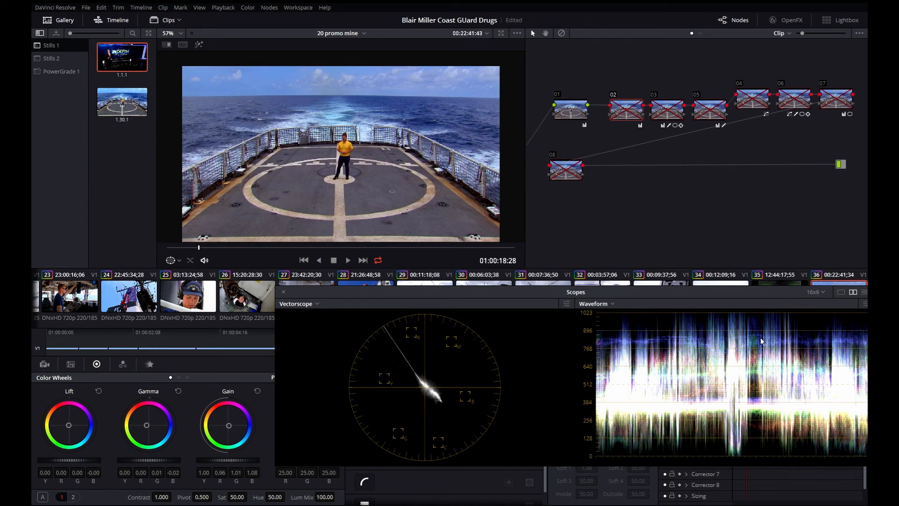
pyautogui.hotkey('ctrl', 'd')
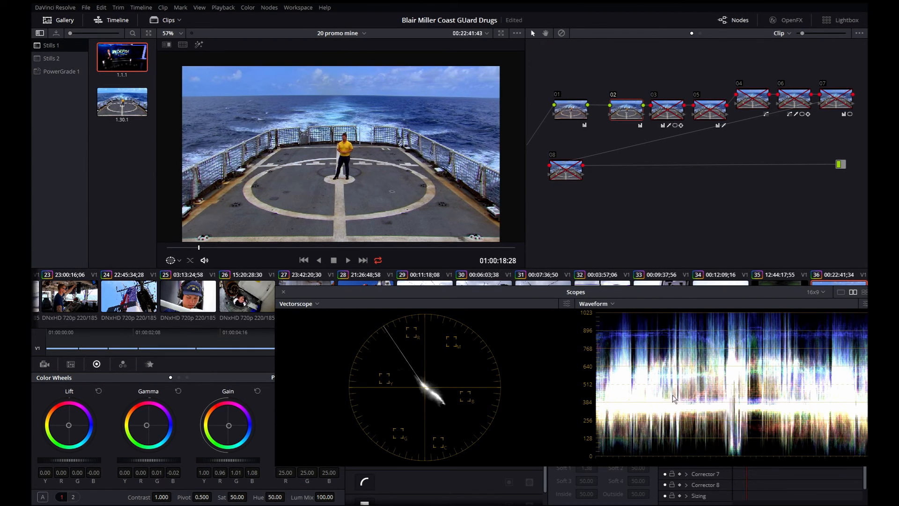
pyautogui.hotkey('ctrl', 'd')
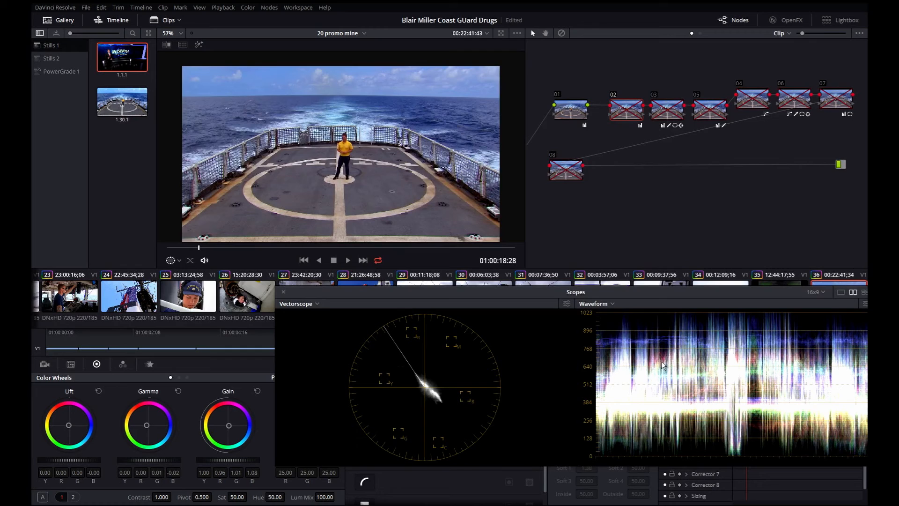
pyautogui.hotkey('ctrl', 'd')
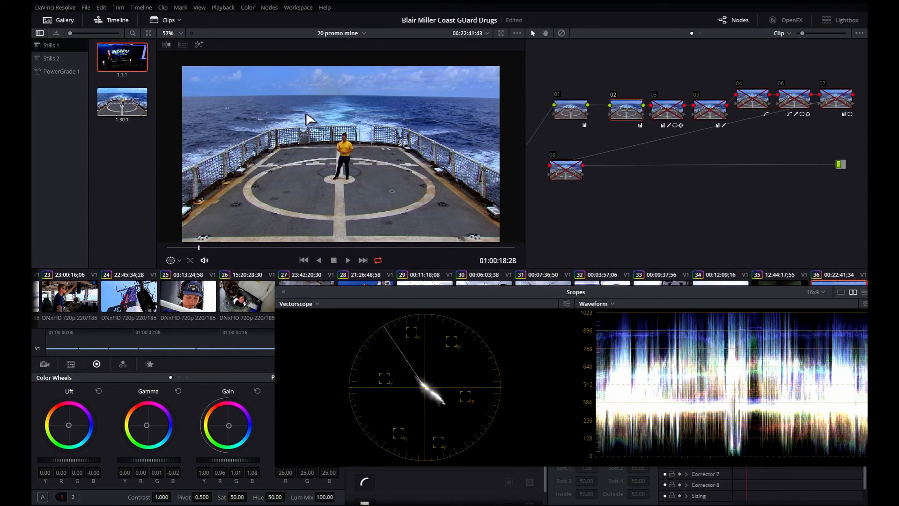
# - Enable node 03 and highlight its qualified sky selection in the viewer
pyautogui.click(661, 115)
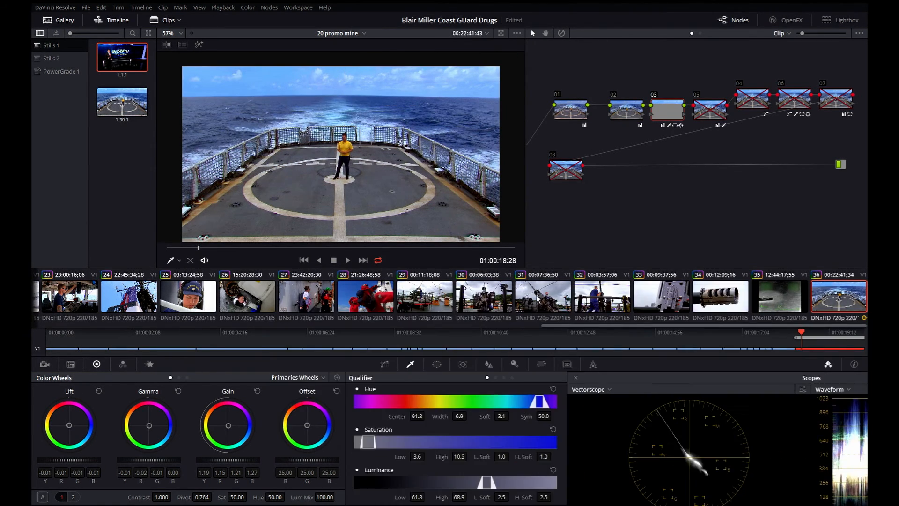
pyautogui.hotkey('shift', 'h')
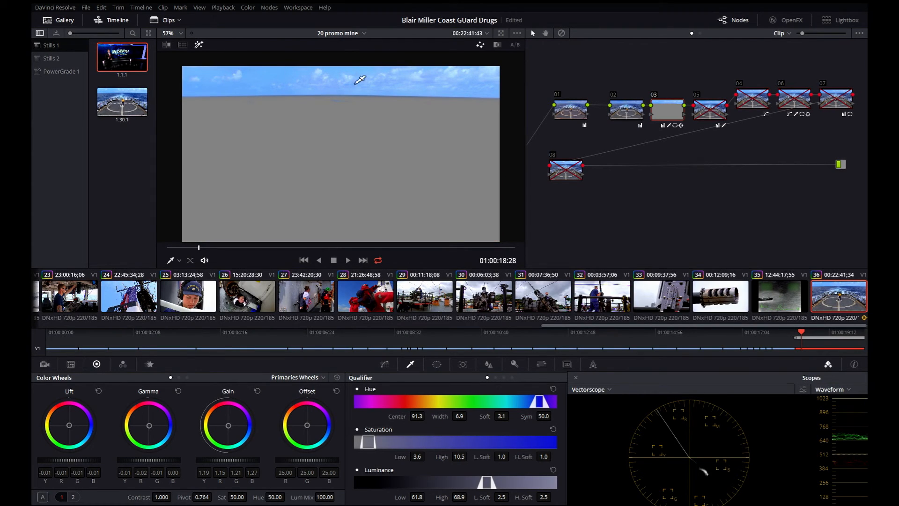
pyautogui.scroll(3, 367, 88)
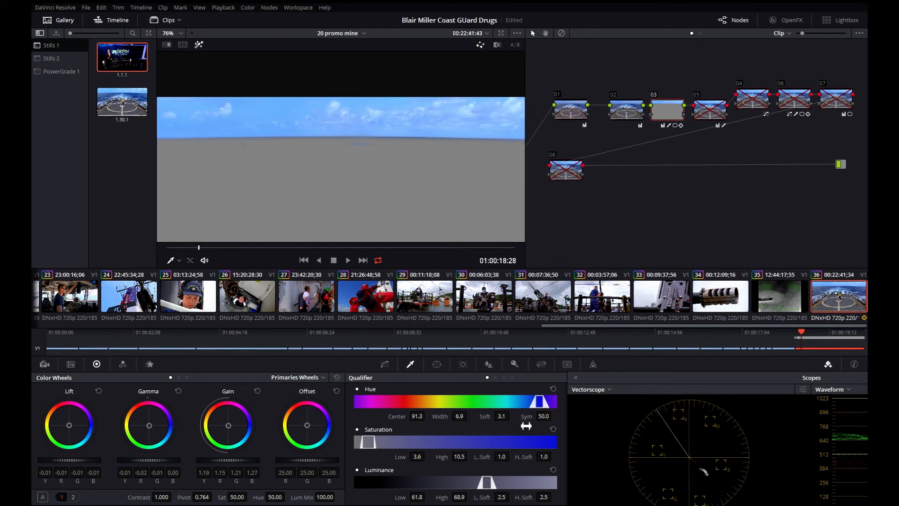
# - Show node 03's curve window and examine its edge along the horizon, with and without the sky selection highlighted
pyautogui.click(436, 365)
pyautogui.hotkey('shift', 'h')
pyautogui.scroll(-1, 384, 189)
pyautogui.hotkey('shift', 'h')
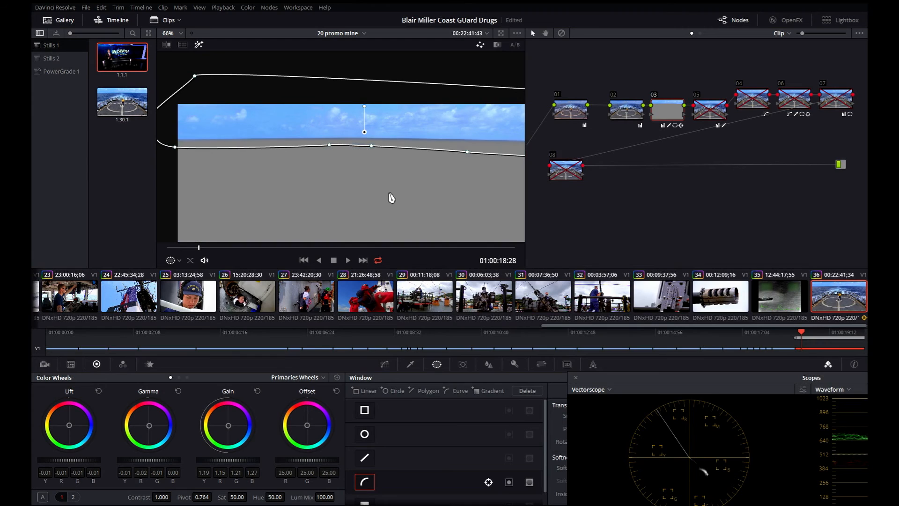
pyautogui.moveTo(382, 191); pyautogui.dragTo(371, 146)
pyautogui.scroll(-1, 228, 165)
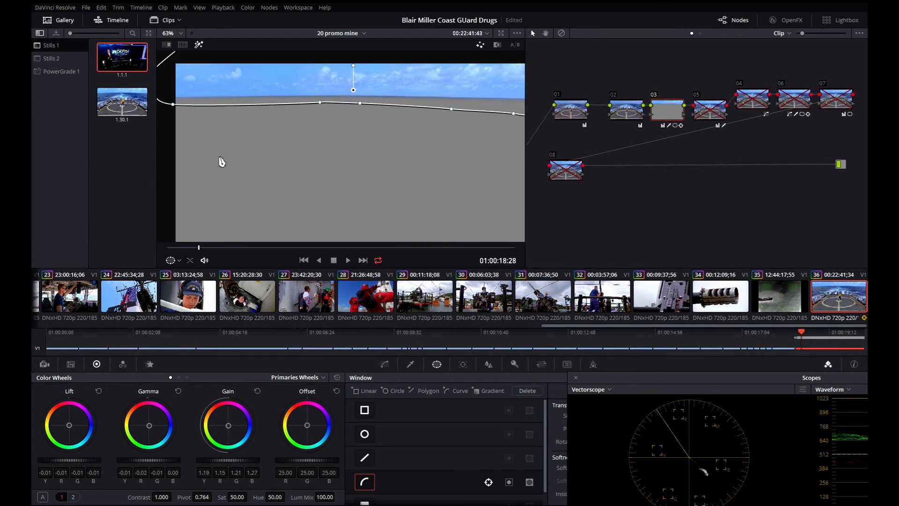
pyautogui.scroll(1, 393, 136)
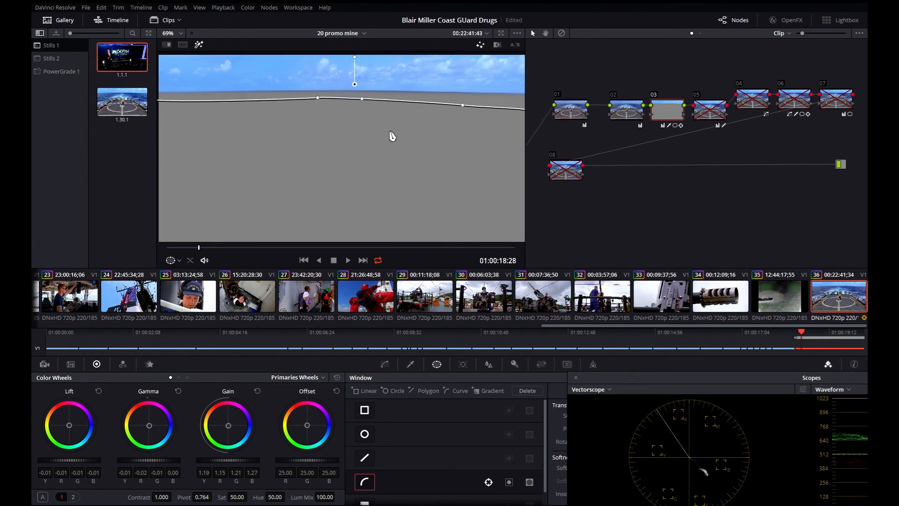
pyautogui.scroll(3, 332, 167)
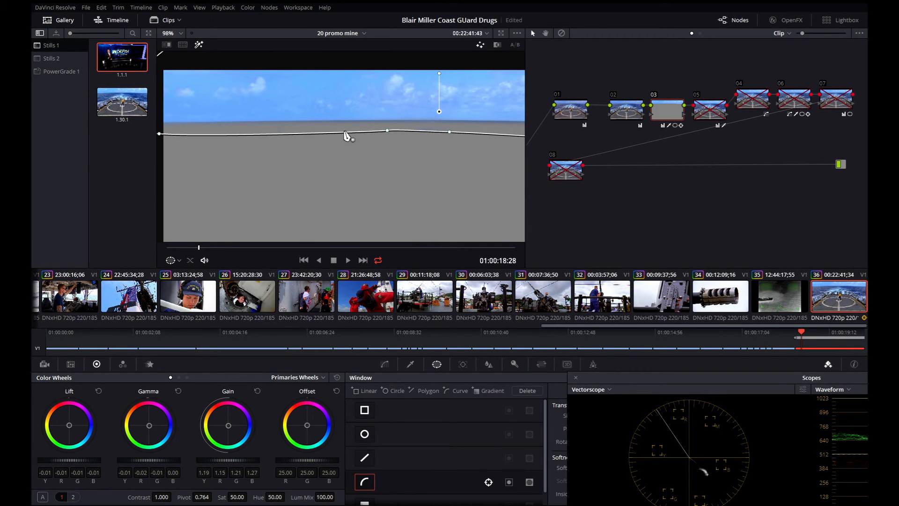
pyautogui.hotkey('shift', 'h')
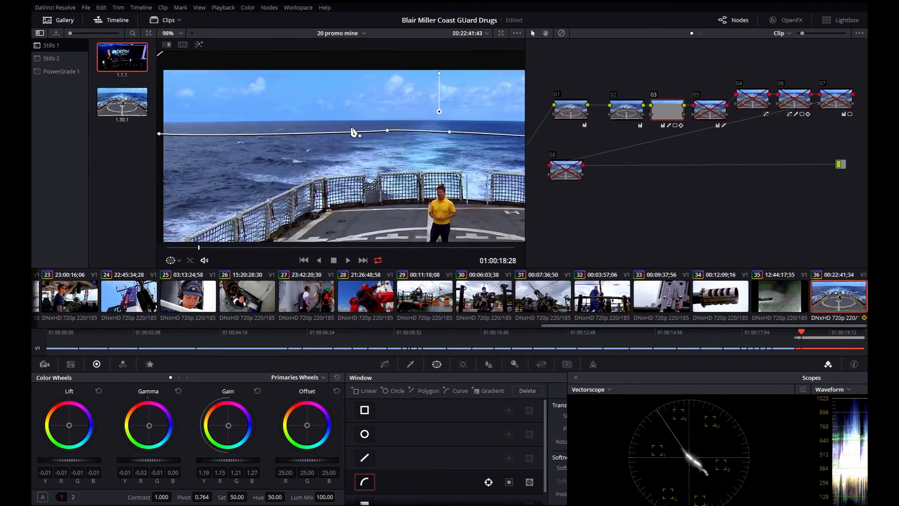
pyautogui.hotkey('shift', 'h')
pyautogui.scroll(5, 349, 89)
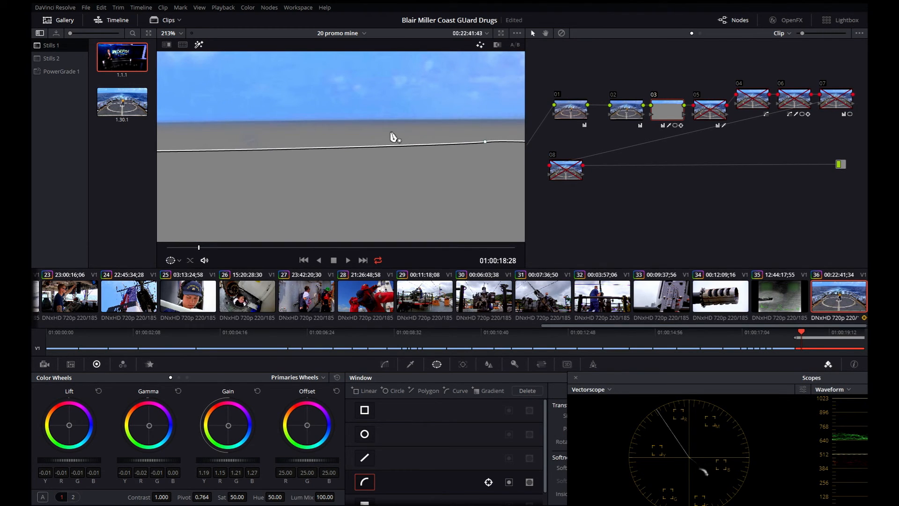
pyautogui.moveTo(467, 131); pyautogui.dragTo(180, 136)
pyautogui.moveTo(409, 146); pyautogui.dragTo(276, 160)
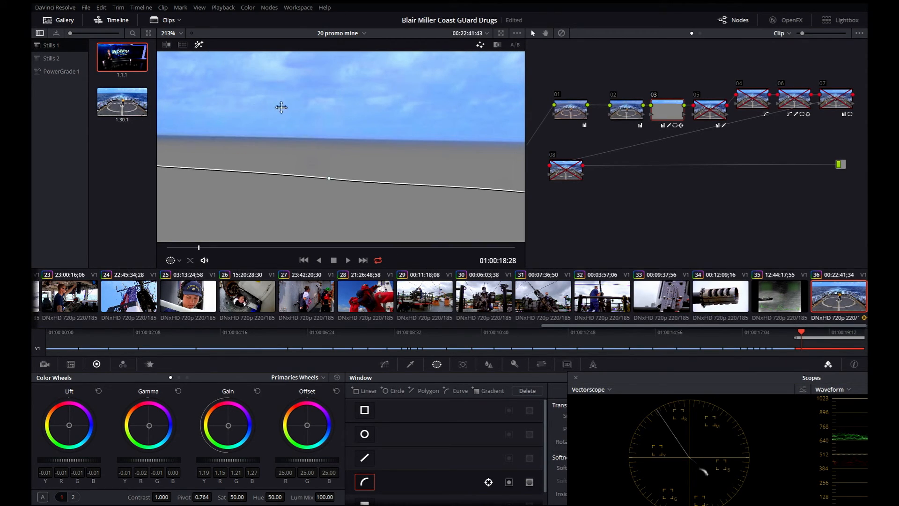
pyautogui.scroll(-6, 366, 119)
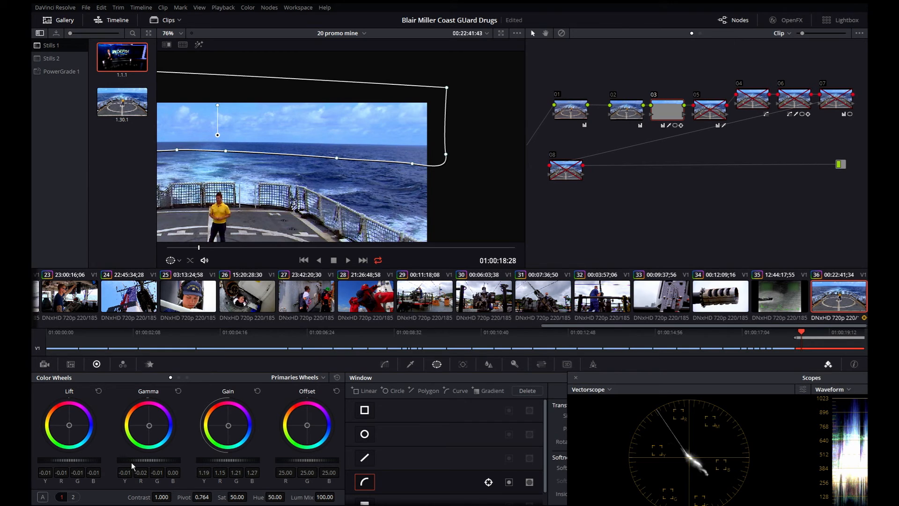
pyautogui.moveTo(317, 192); pyautogui.dragTo(399, 202)
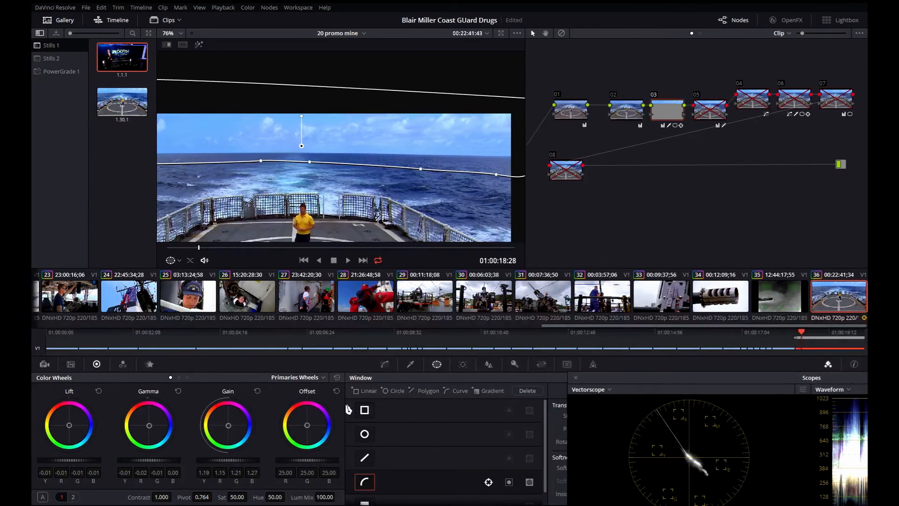
# - Check how node 03's window and highlighted sky selection cover the whole sky at the clip's first frame, 01:00:18:19
pyautogui.click(463, 364)
pyautogui.scroll(-3, 345, 211)
pyautogui.scroll(-2, 307, 194)
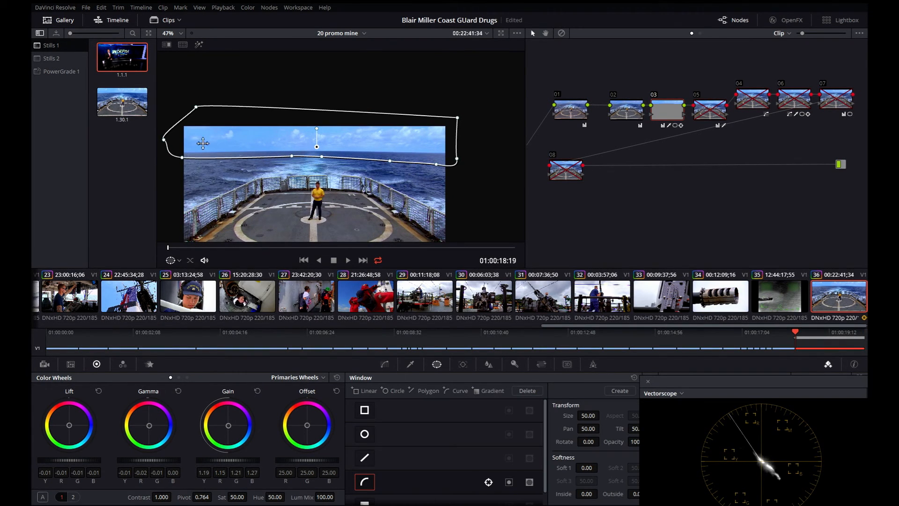
pyautogui.hotkey('shift', 'h')
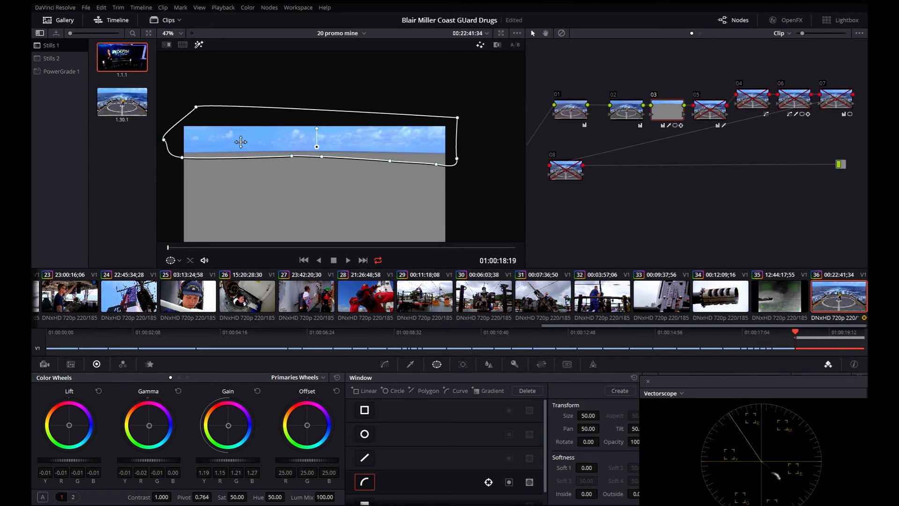
pyautogui.hotkey('shift', 'h')
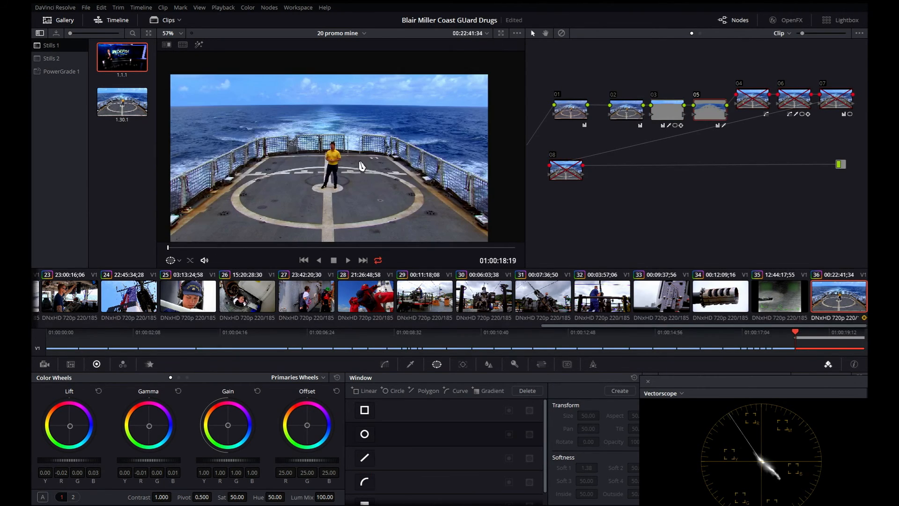
# - Enable node 05 and toggle it to compare its color change on the water
pyautogui.click(716, 113)
pyautogui.hotkey('ctrl', 'd')
pyautogui.hotkey('ctrl', 'd')
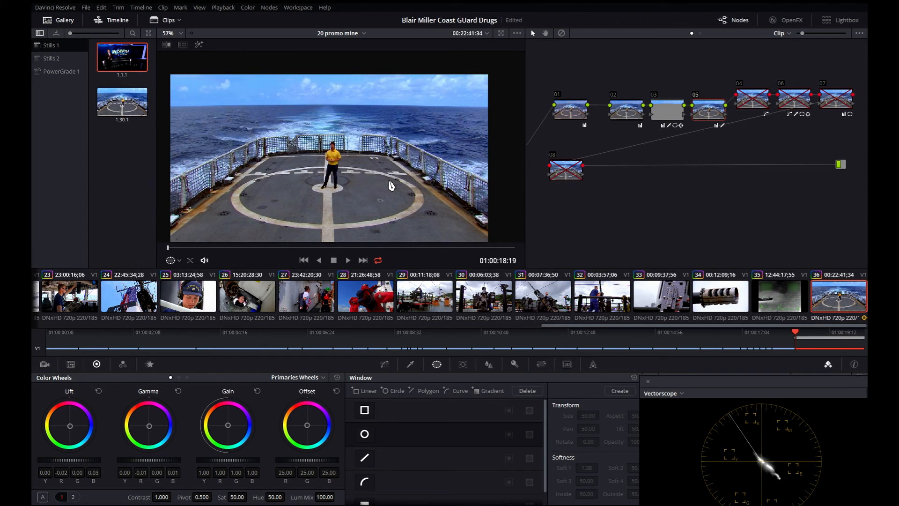
# - Examine node 05's qualified ocean selection by switching its highlight on and off against the full image
pyautogui.hotkey('shift', 'h')
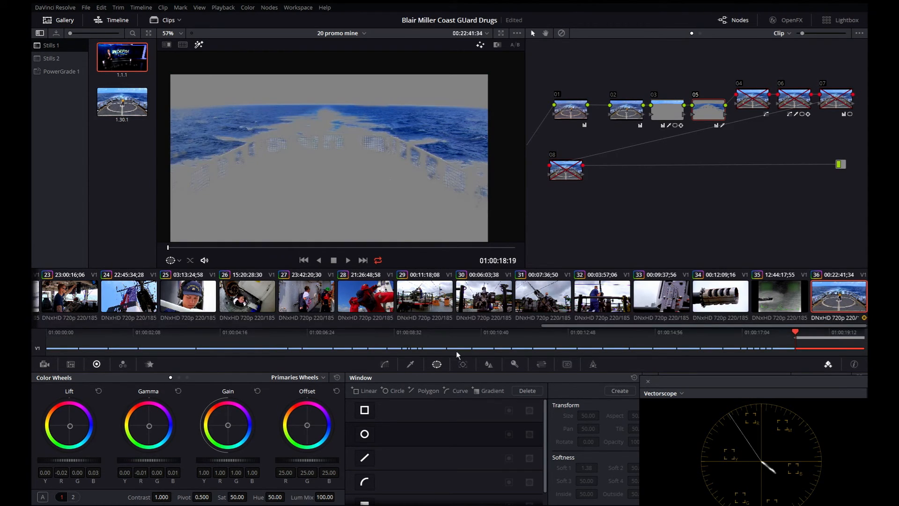
pyautogui.moveTo(168, 247); pyautogui.dragTo(89, 237)
pyautogui.hotkey('shift', 'h')
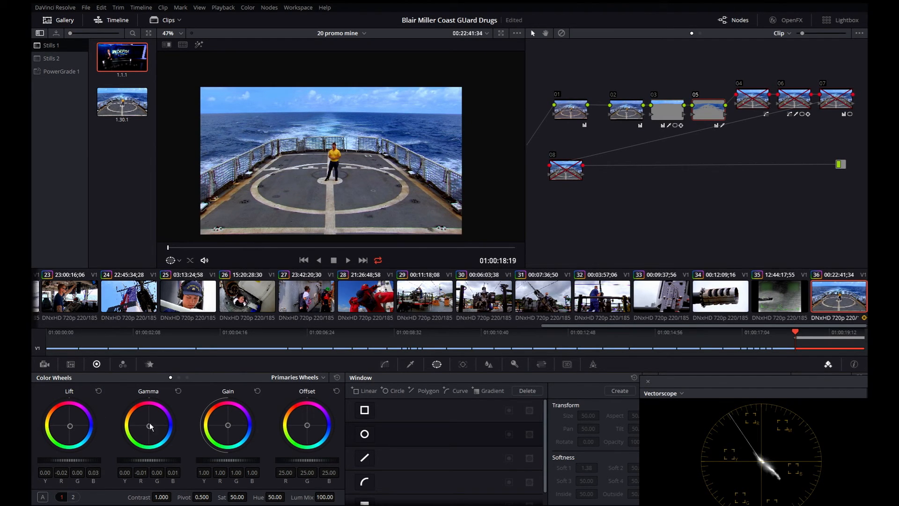
pyautogui.scroll(4, 287, 165)
pyautogui.hotkey('shift', 'h')
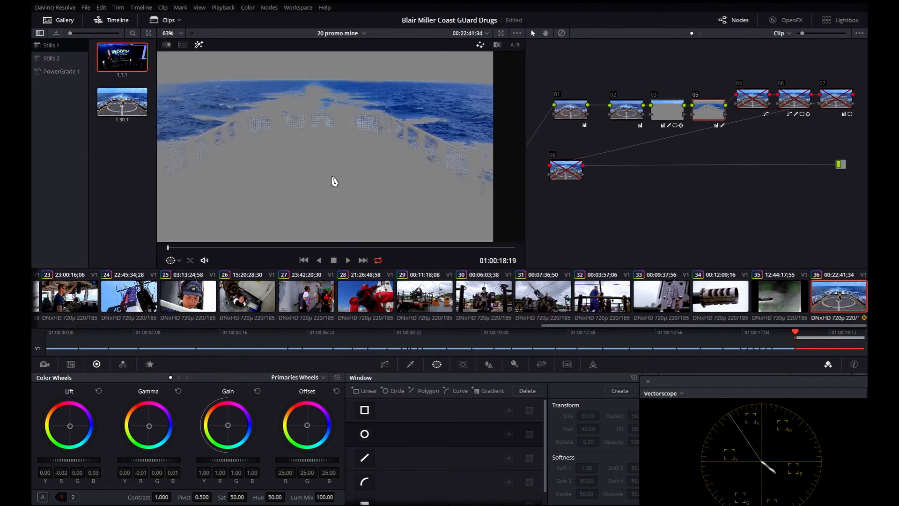
pyautogui.hotkey('shift', 'h')
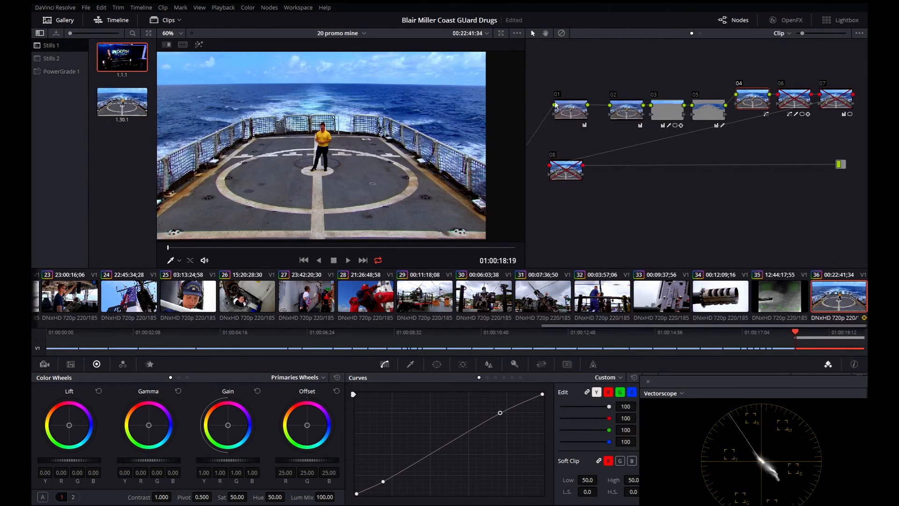
# - Toggle node 04's custom curve adjustment to compare the image and waveform with the scopes in view, leaving the node enabled
pyautogui.scroll(-2, 355, 114)
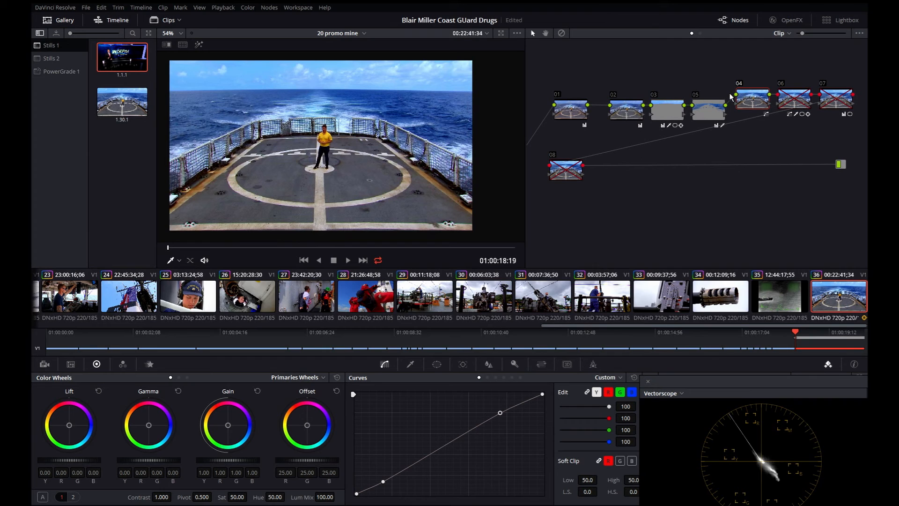
pyautogui.hotkey('ctrl', 'd')
pyautogui.hotkey('ctrl', 'd')
pyautogui.moveTo(788, 382); pyautogui.dragTo(433, 319)
pyautogui.hotkey('ctrl', 'd')
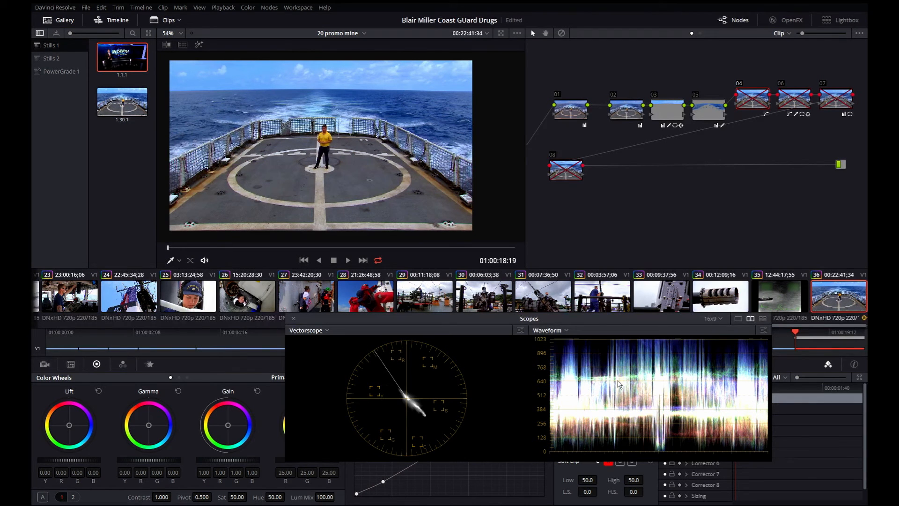
pyautogui.hotkey('ctrl', 'd')
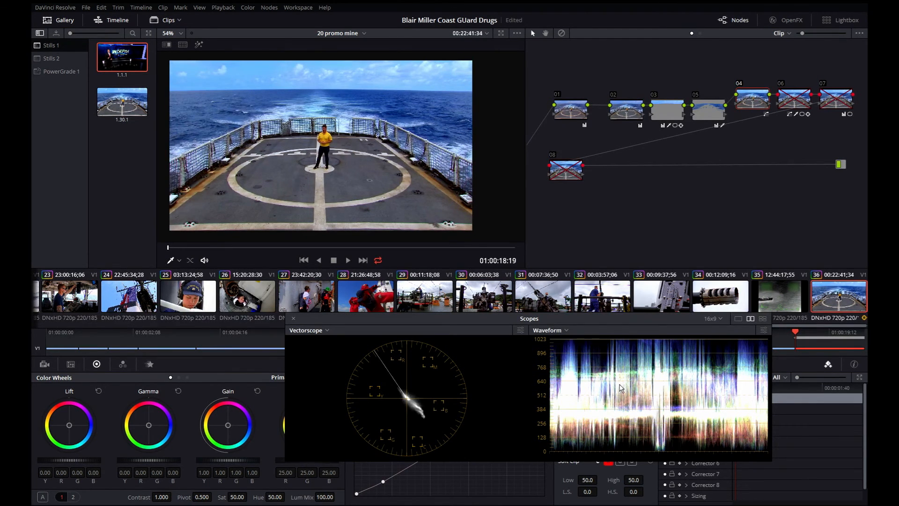
pyautogui.hotkey('ctrl', 'd')
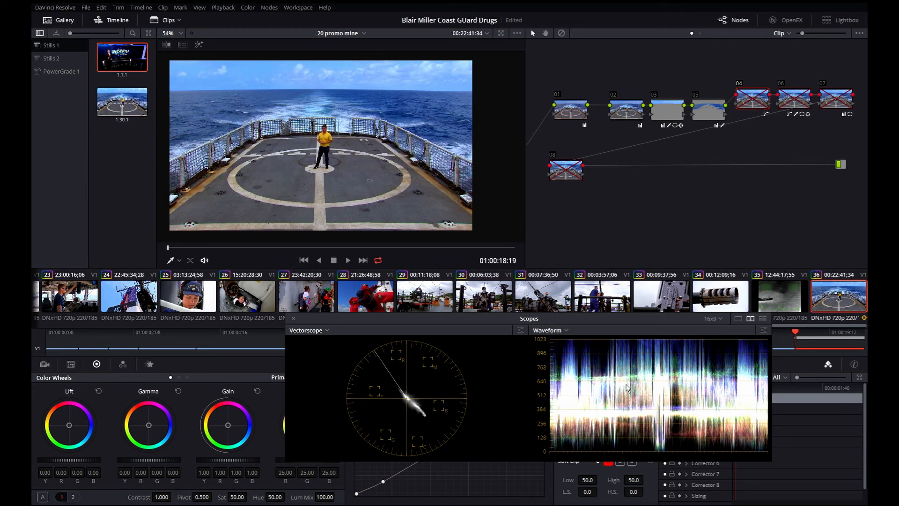
pyautogui.hotkey('ctrl', 'd')
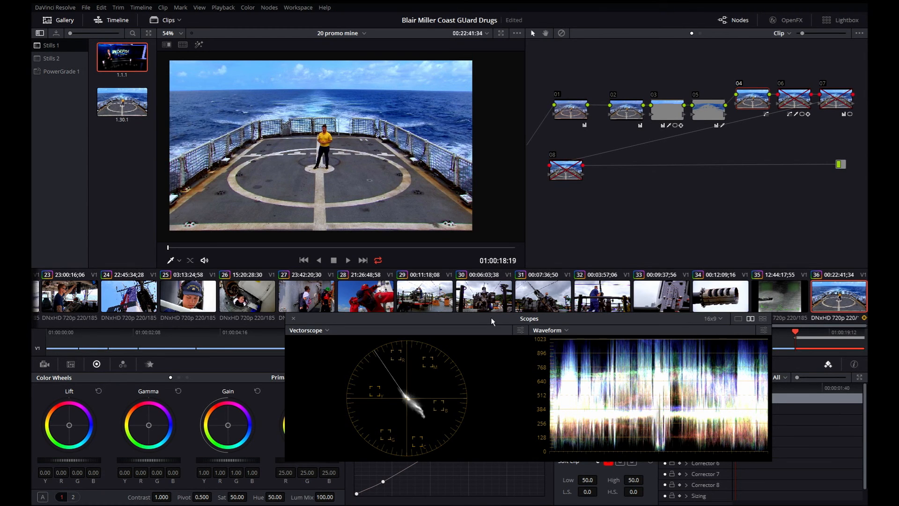
# - Add slight contrast to node 04's custom curve by lowering its shadow point and raising its highlight point
pyautogui.moveTo(490, 317); pyautogui.dragTo(846, 341)
pyautogui.hotkey('ctrl', 'd')
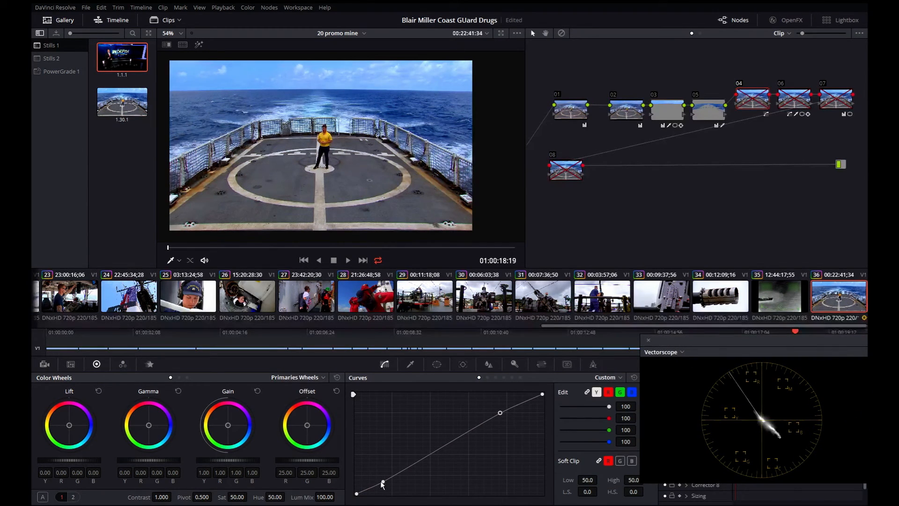
pyautogui.hotkey('ctrl', 'd')
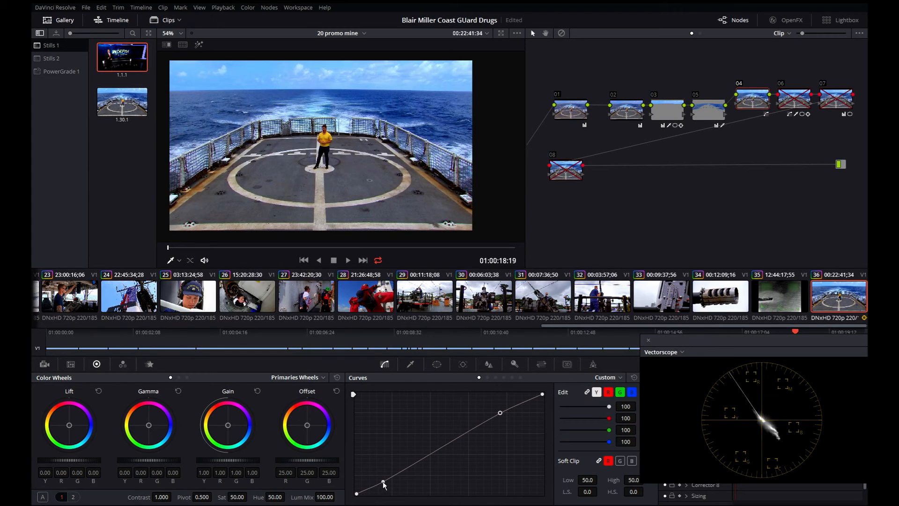
pyautogui.moveTo(383, 486); pyautogui.dragTo(383, 483)
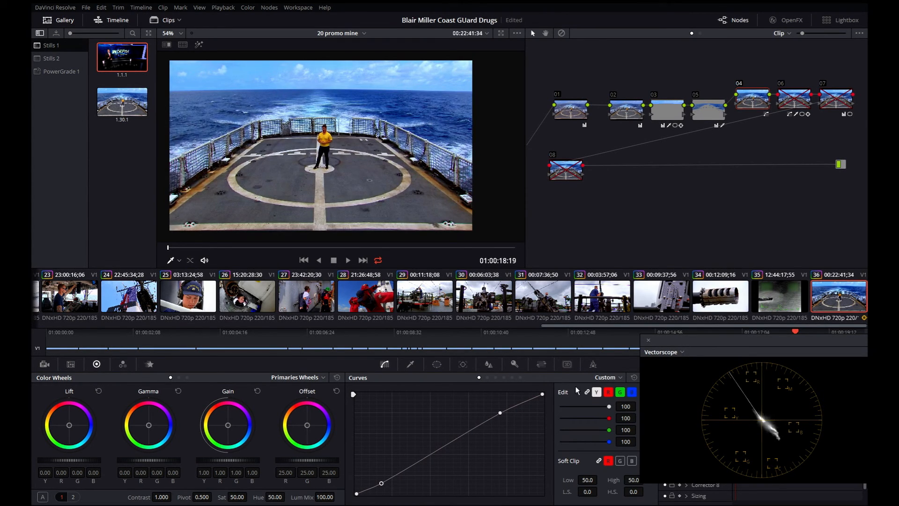
pyautogui.moveTo(499, 412); pyautogui.dragTo(501, 410)
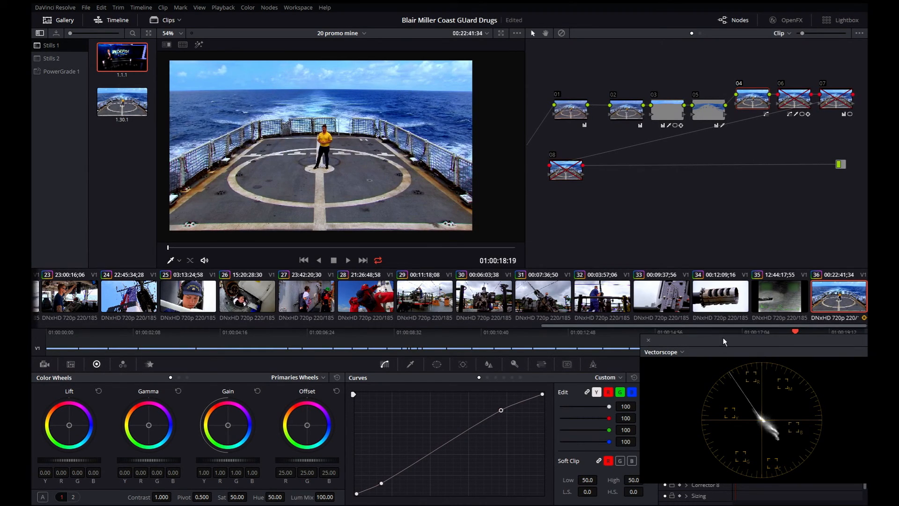
# - Toggle node 04 again with the vectorscope and waveform in view to compare the adjusted curve's effect
pyautogui.moveTo(782, 340); pyautogui.dragTo(433, 349)
pyautogui.hotkey('ctrl', 'd')
pyautogui.hotkey('ctrl', 'd')
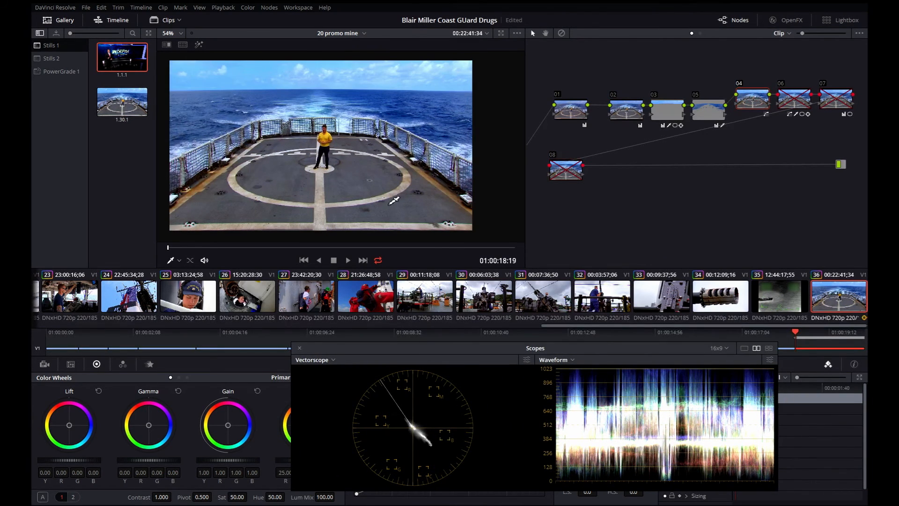
pyautogui.hotkey('ctrl', 'd')
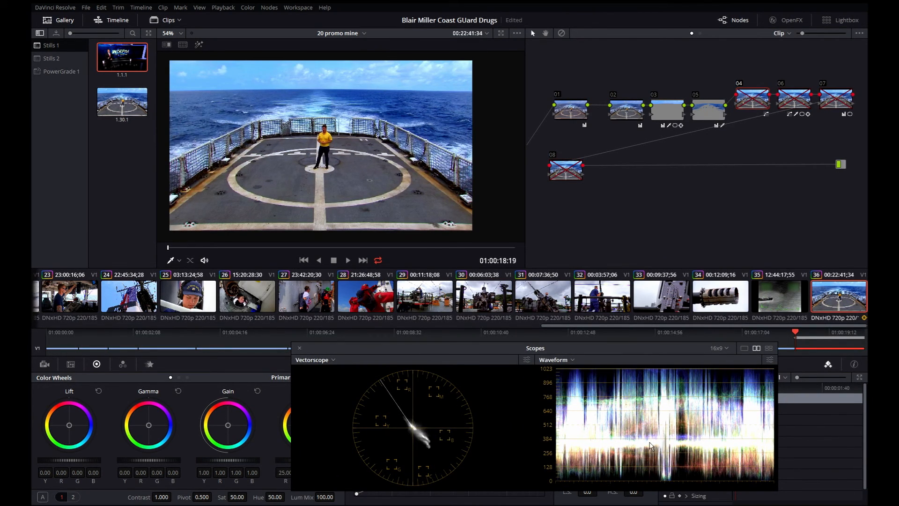
pyautogui.hotkey('ctrl', 'd')
pyautogui.hotkey('ctrl', 'd')
# - Enable node 06 and highlight its qualified selection of the deck markings before returning to the full image
pyautogui.hotkey('ctrl', 'd')
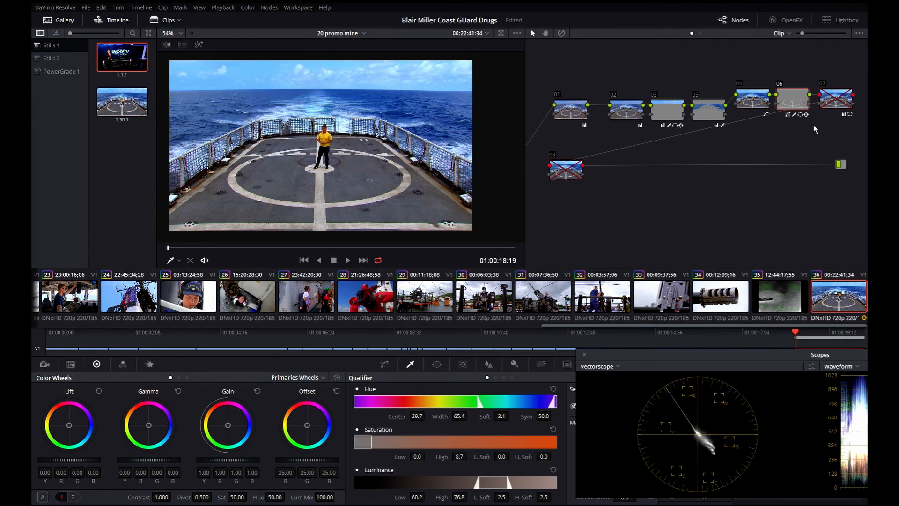
pyautogui.hotkey('shift', 'h')
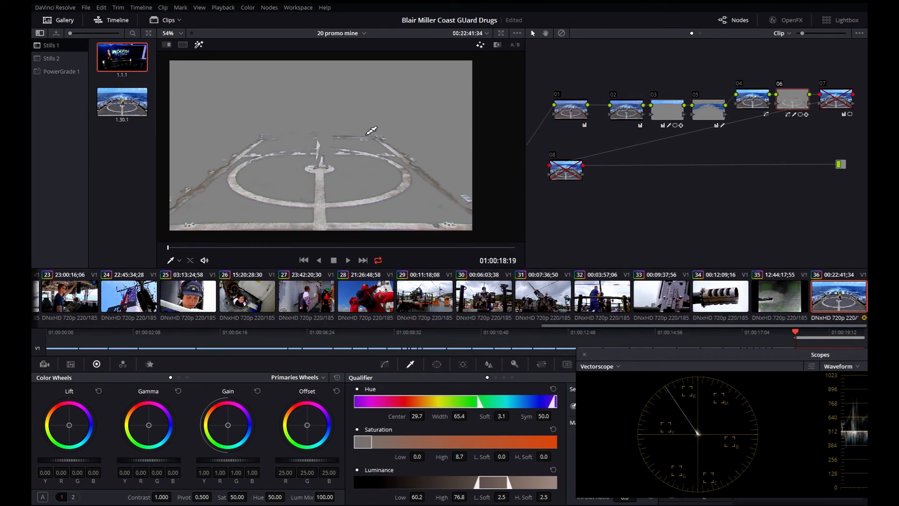
pyautogui.hotkey('shift', 'h')
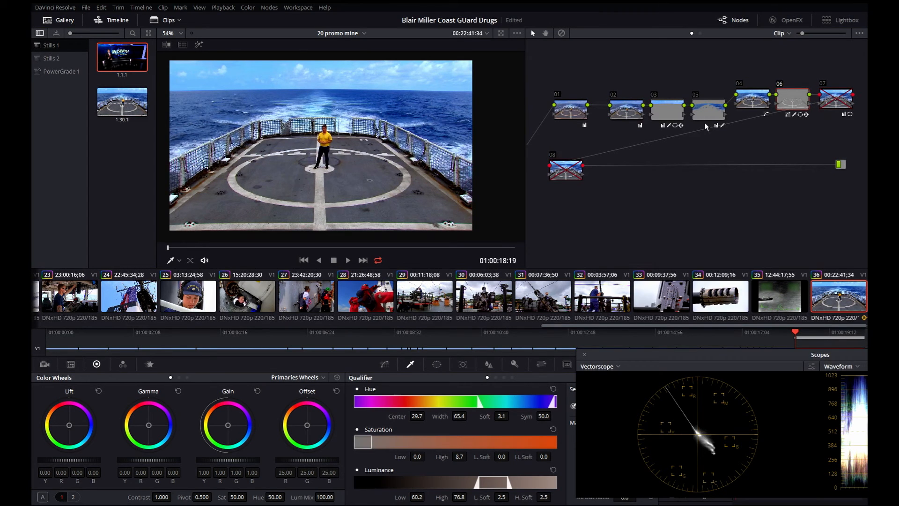
# - Compare the deck markings up close with node 06 off and on, leaving the node enabled
pyautogui.hotkey('ctrl', 'd')
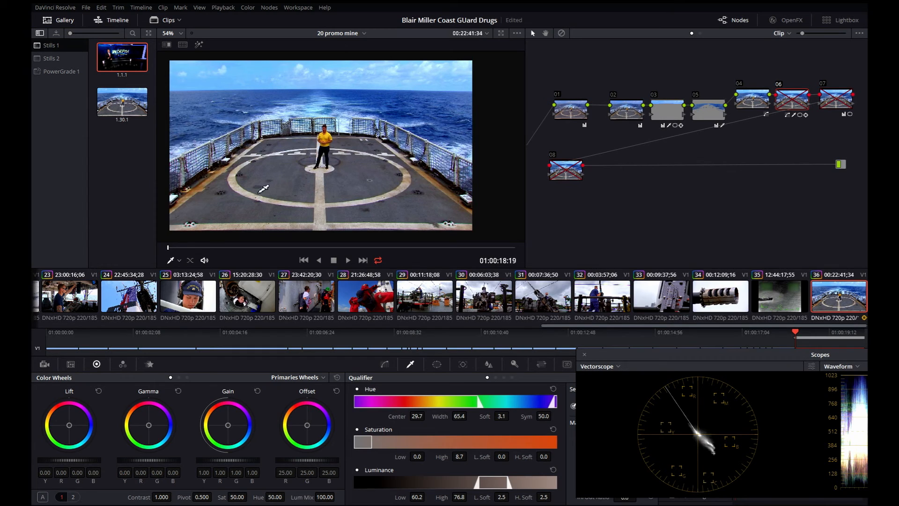
pyautogui.scroll(5, 206, 188)
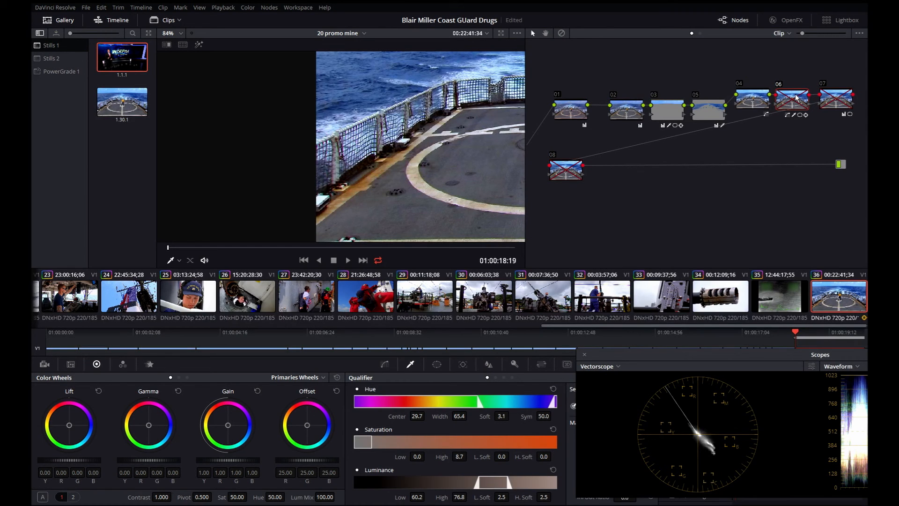
pyautogui.hotkey('ctrl', 'd')
pyautogui.scroll(-4, 401, 156)
pyautogui.moveTo(401, 157); pyautogui.dragTo(339, 164)
pyautogui.hotkey('ctrl', 'd')
pyautogui.hotkey('ctrl', 'd')
pyautogui.hotkey('ctrl', 'd')
pyautogui.hotkey('ctrl', 'd')
# - Examine node 06's Hue Vs Sat curve alongside its highlighted selection of the deck markings
pyautogui.press('c')
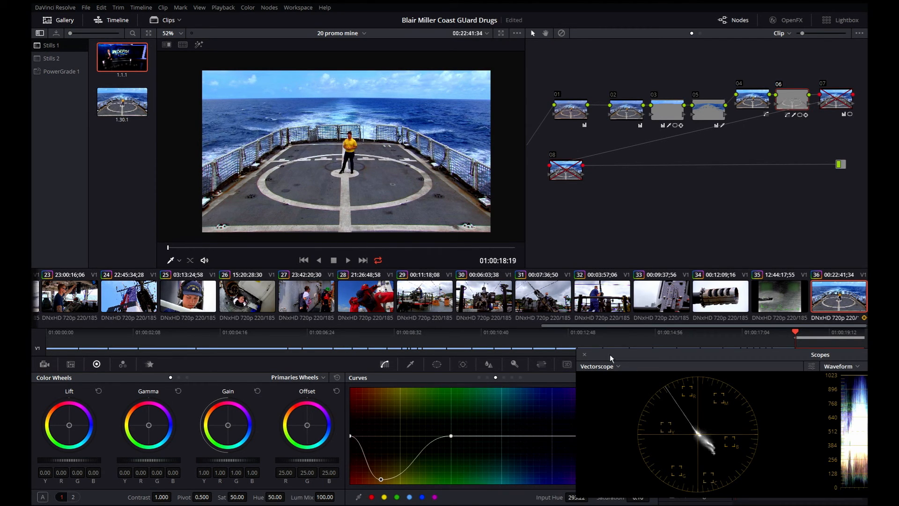
pyautogui.moveTo(611, 357); pyautogui.dragTo(674, 361)
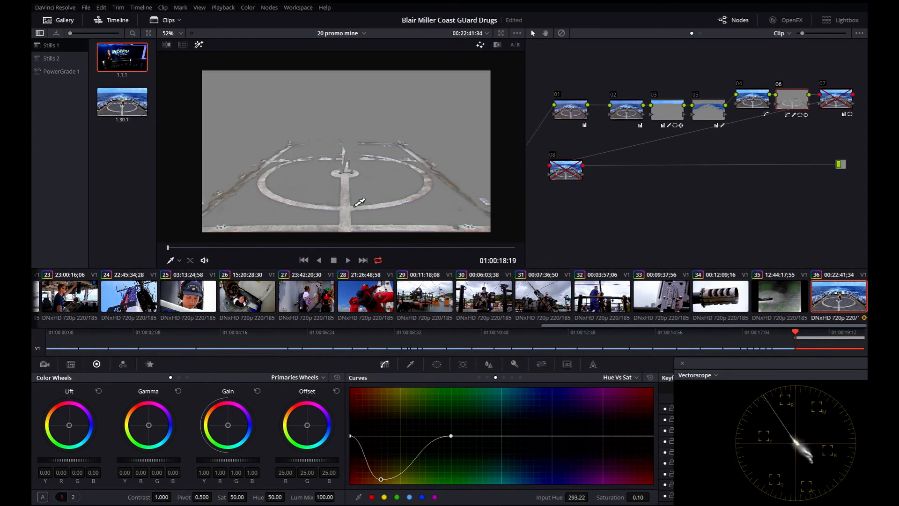
pyautogui.hotkey('shift', 'h')
pyautogui.hotkey('shift', 'h')
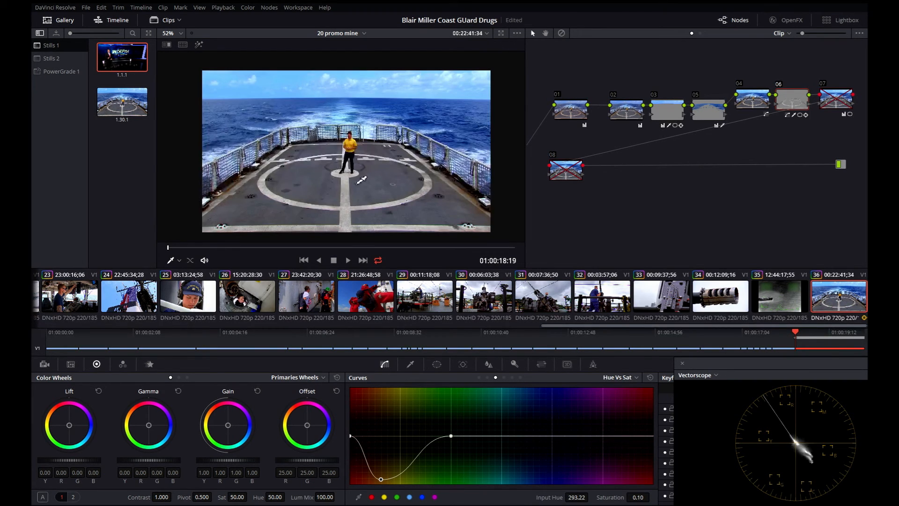
# - Inspect node 06's deck window with its tracking data, and the second curve window around the man's torso
pyautogui.click(436, 364)
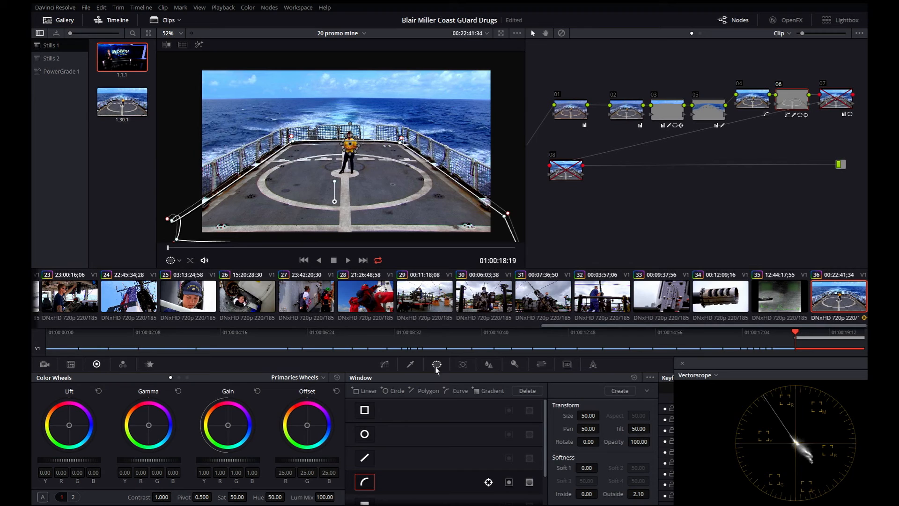
pyautogui.click(463, 365)
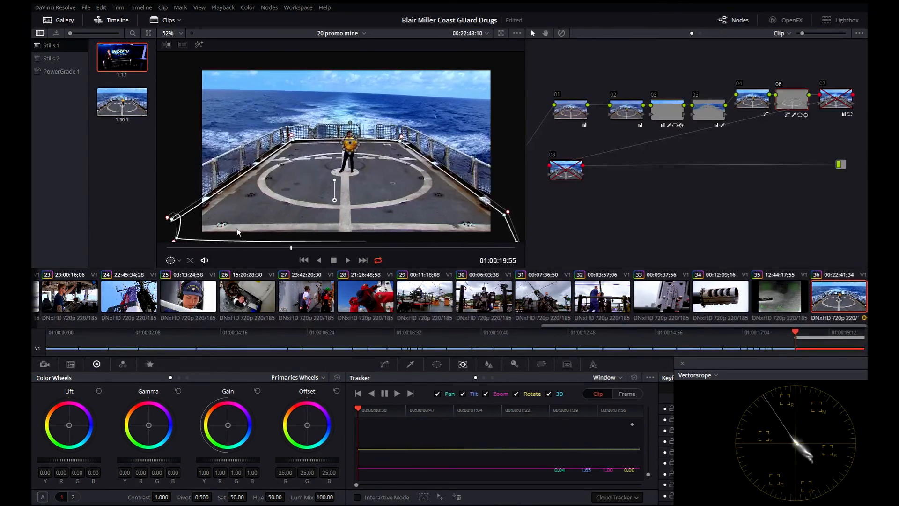
pyautogui.scroll(3, 403, 168)
pyautogui.scroll(2, 402, 168)
pyautogui.click(436, 364)
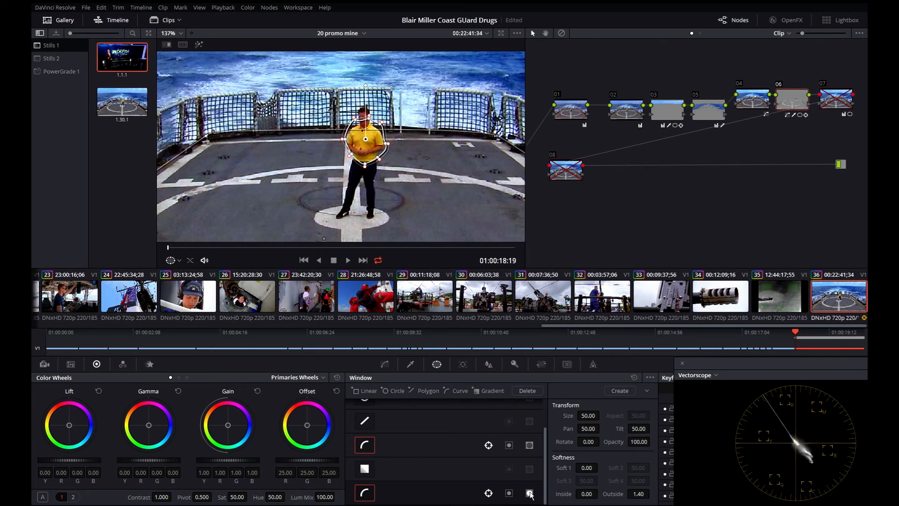
# - Highlight node 06's windowed selection and play through the clip to check how both windows hold on the deck and man
pyautogui.scroll(-4, 397, 180)
pyautogui.hotkey('shift', 'h')
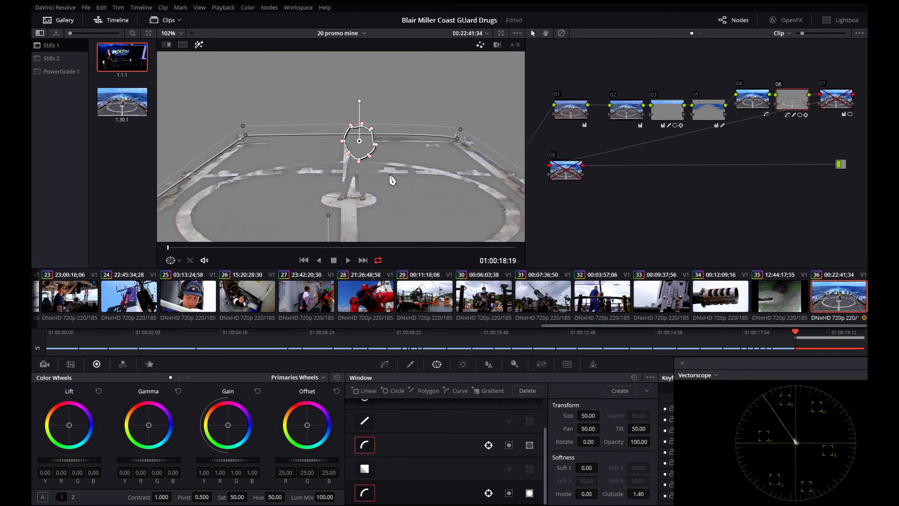
pyautogui.moveTo(170, 249); pyautogui.dragTo(225, 255)
pyautogui.moveTo(387, 252); pyautogui.dragTo(166, 234)
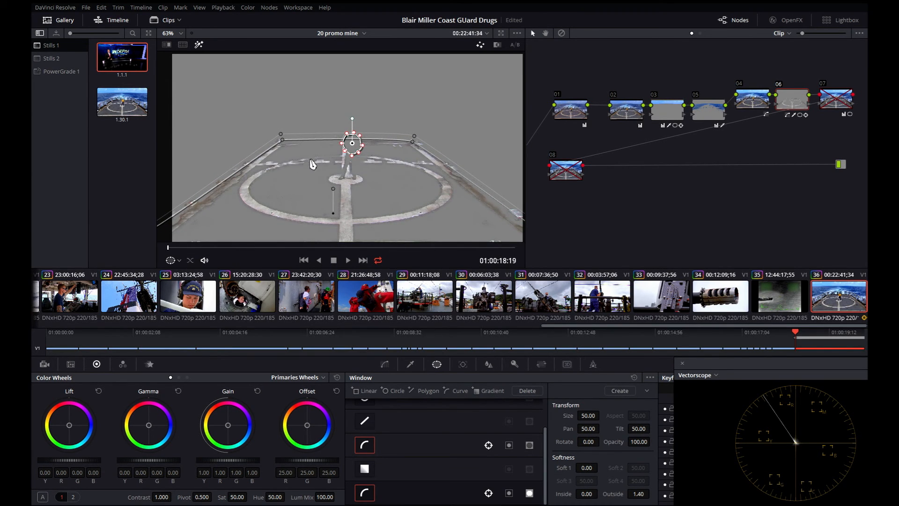
pyautogui.click(348, 261)
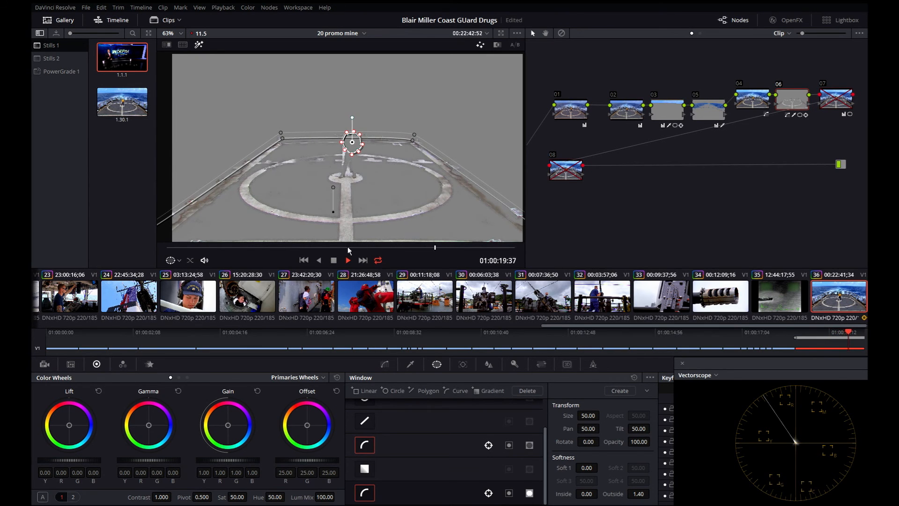
pyautogui.click(334, 261)
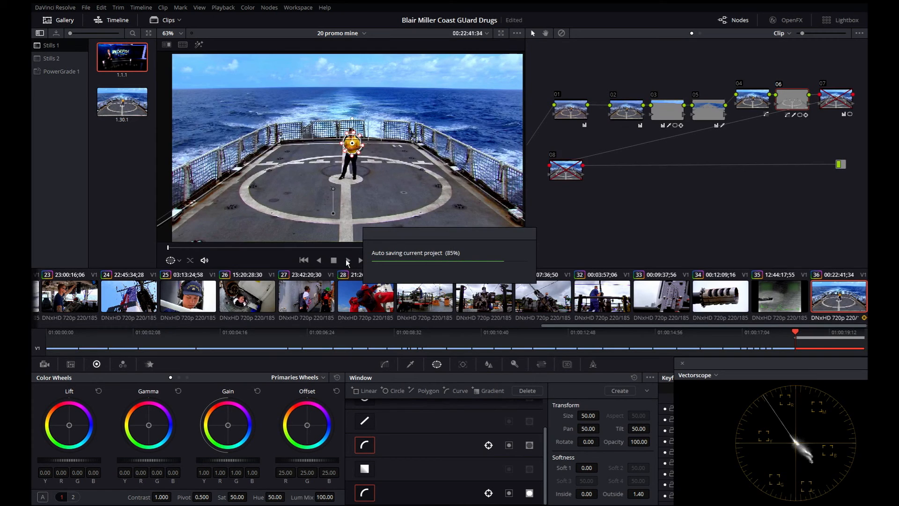
# - Enlarge the viewer and play the clip with node 06's highlight on and off to review the selection in motion
pyautogui.click(502, 33)
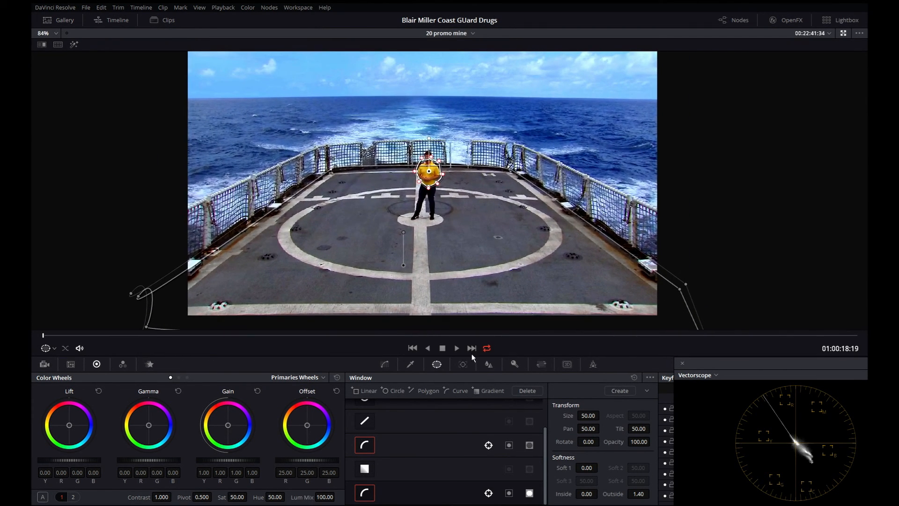
pyautogui.click(457, 348)
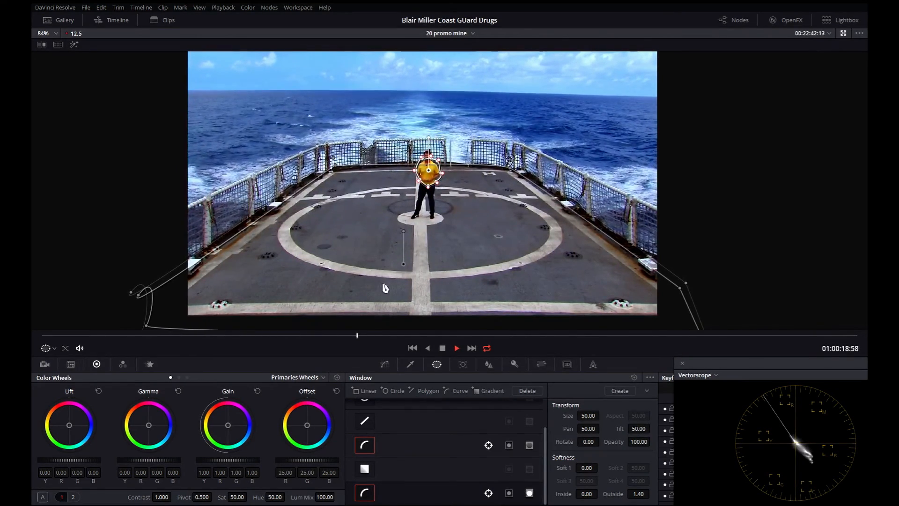
pyautogui.hotkey('shift', 'h')
pyautogui.click(458, 349)
pyautogui.click(457, 348)
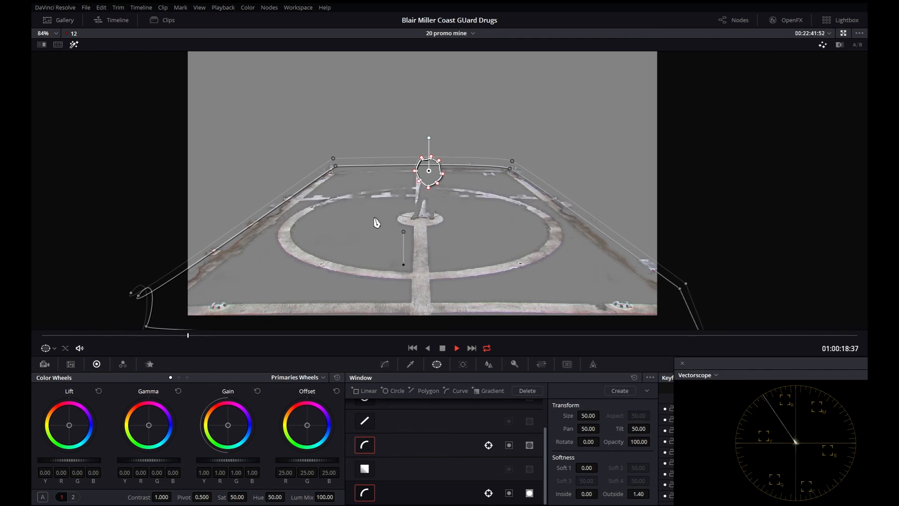
pyautogui.click(442, 348)
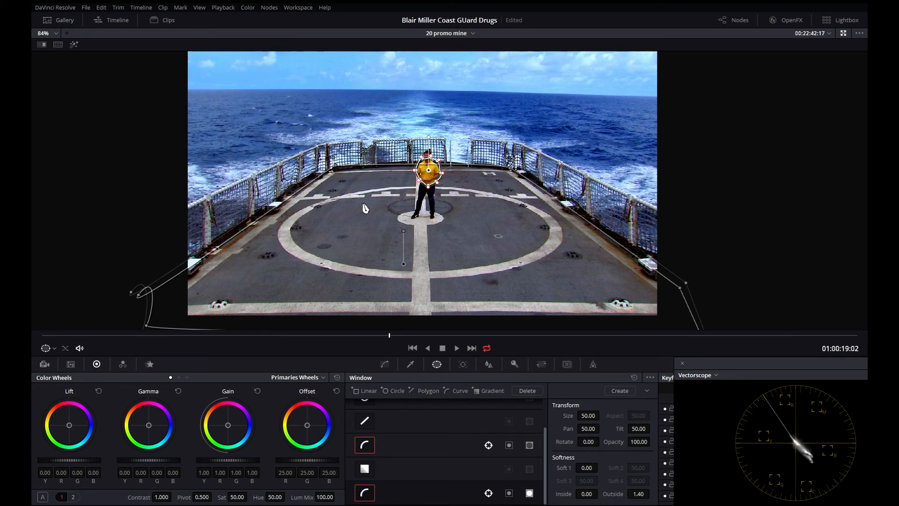
pyautogui.click(455, 348)
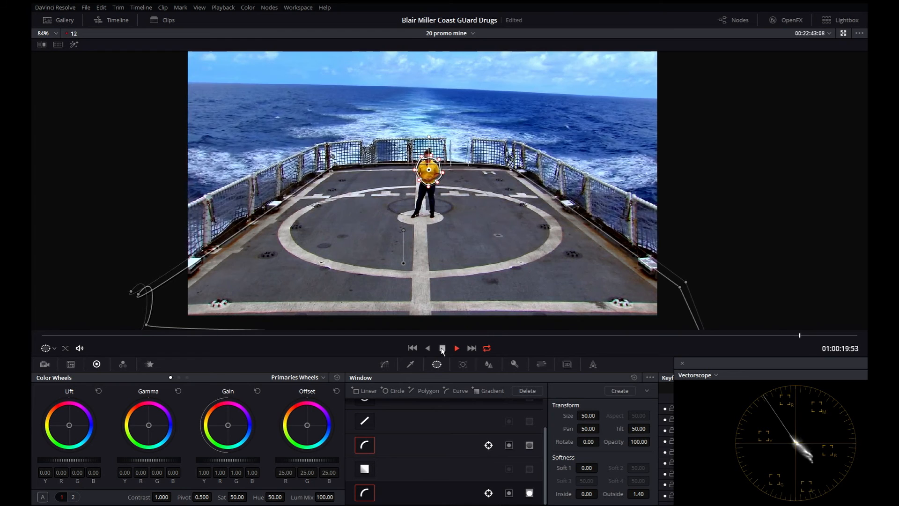
pyautogui.click(442, 348)
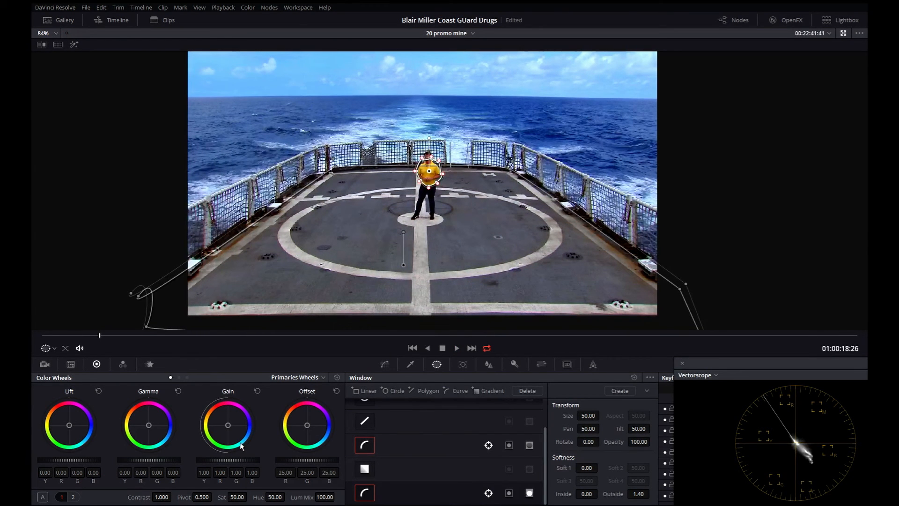
# - Push node 06's Gain strongly toward green, about R 0.47, G 1.25, B 0.12, and play the clip zoomed in
pyautogui.moveTo(226, 426); pyautogui.dragTo(218, 432)
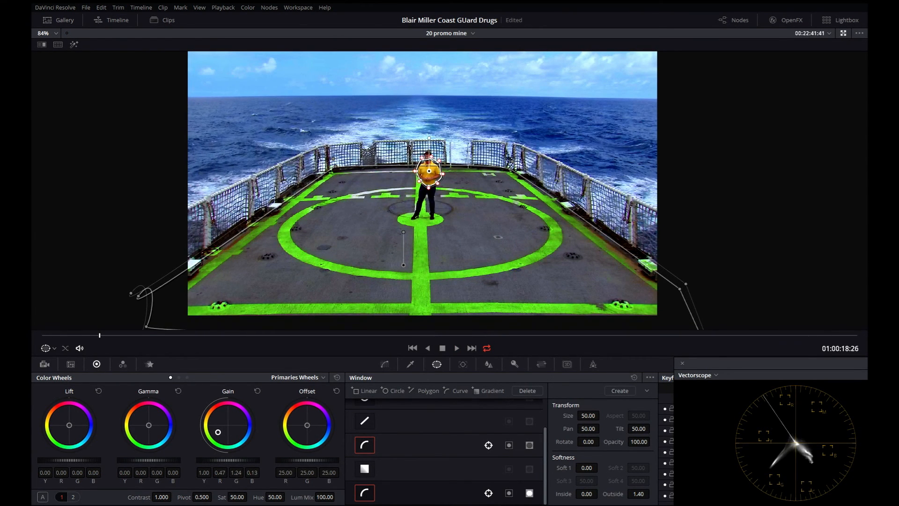
pyautogui.click(457, 348)
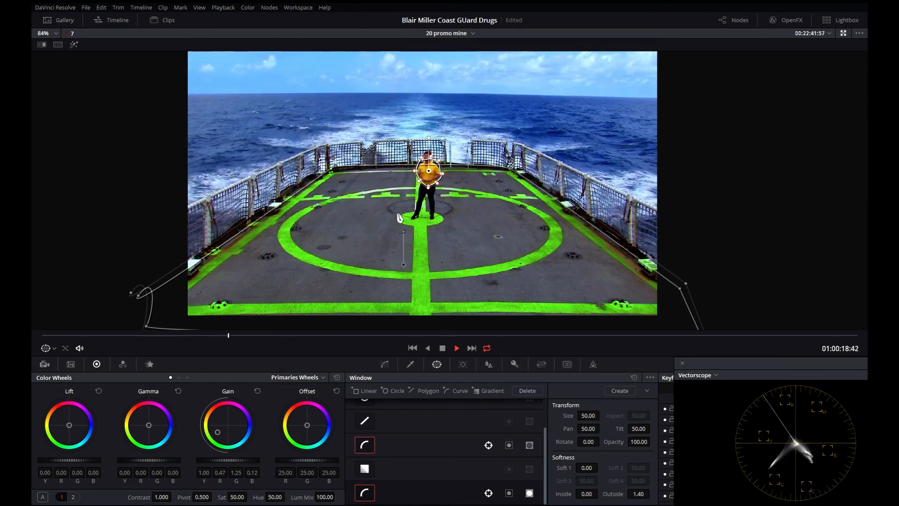
pyautogui.scroll(2, 394, 201)
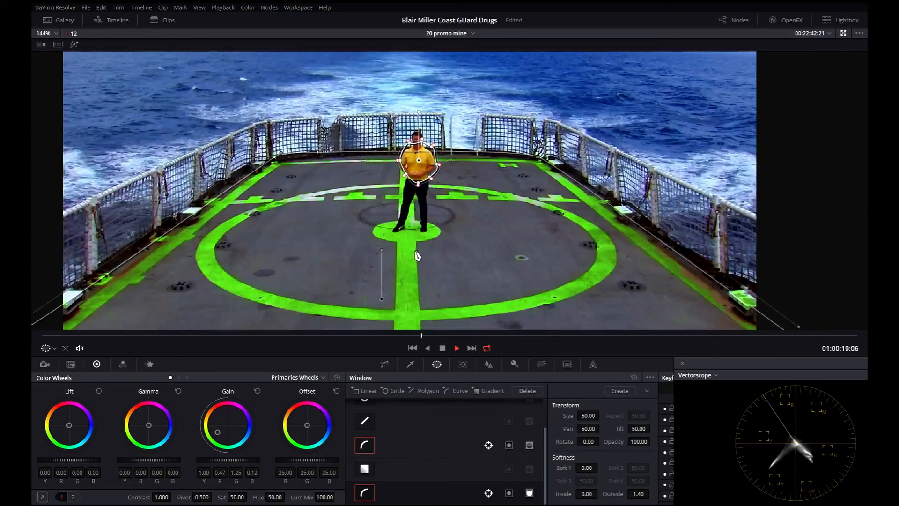
pyautogui.scroll(2, 369, 235)
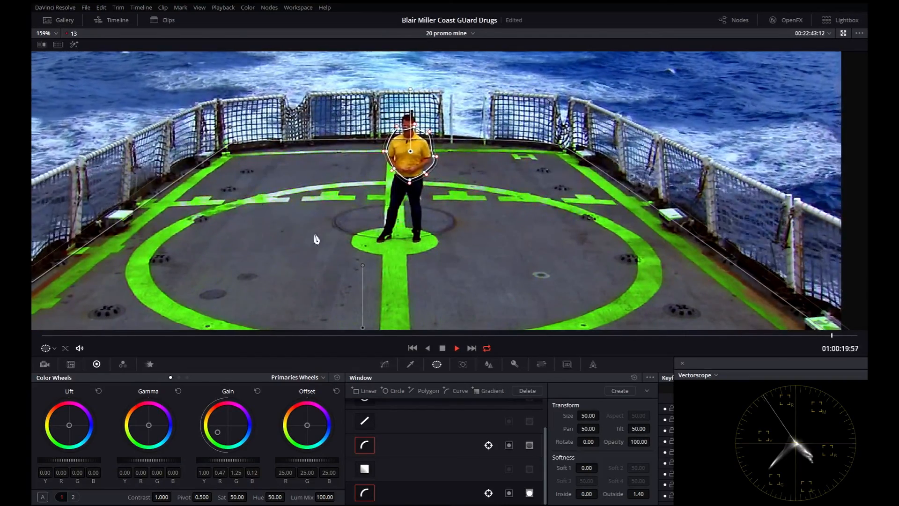
pyautogui.scroll(-1, 314, 203)
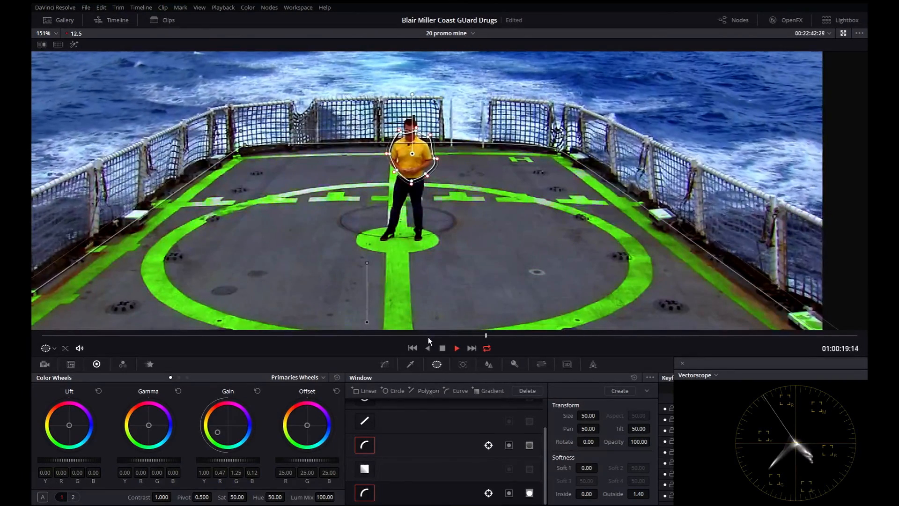
pyautogui.click(443, 349)
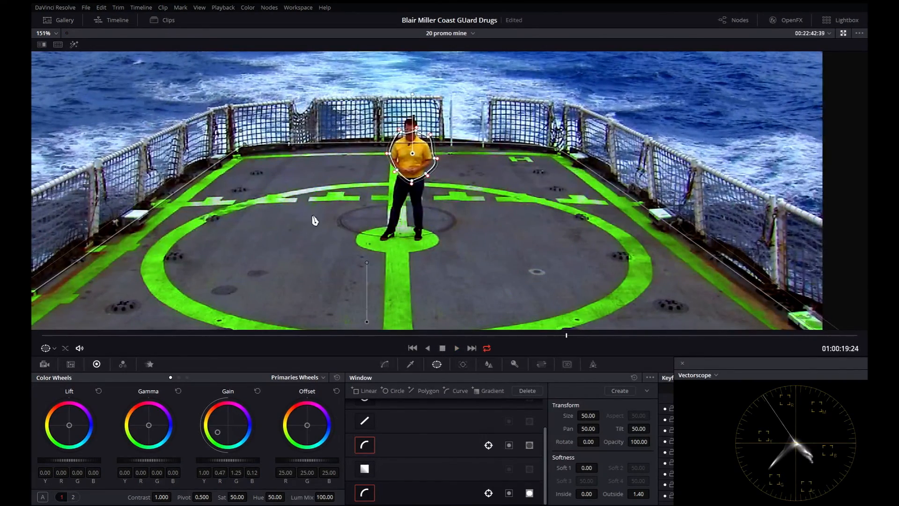
# - Reset node 06's Gain wheel and play the clip again to review the deck markings
pyautogui.click(257, 391)
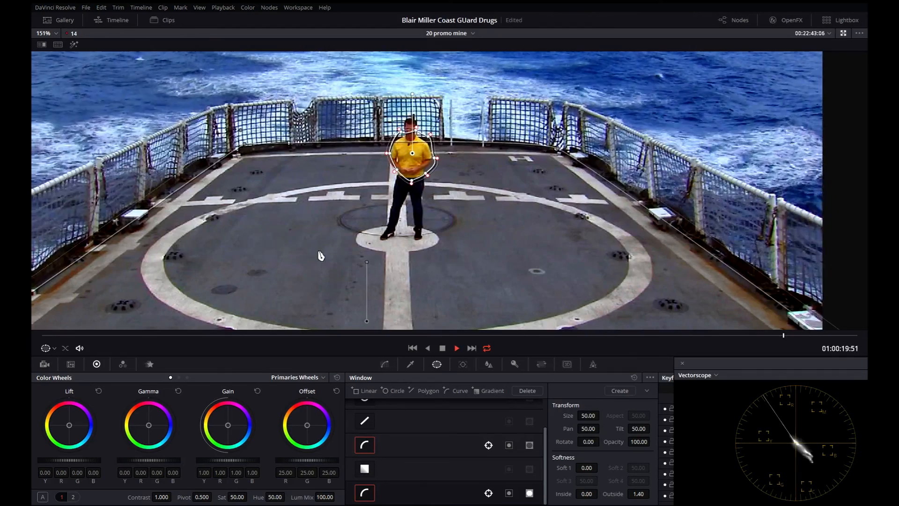
pyautogui.press('space')
pyautogui.scroll(-4, 316, 241)
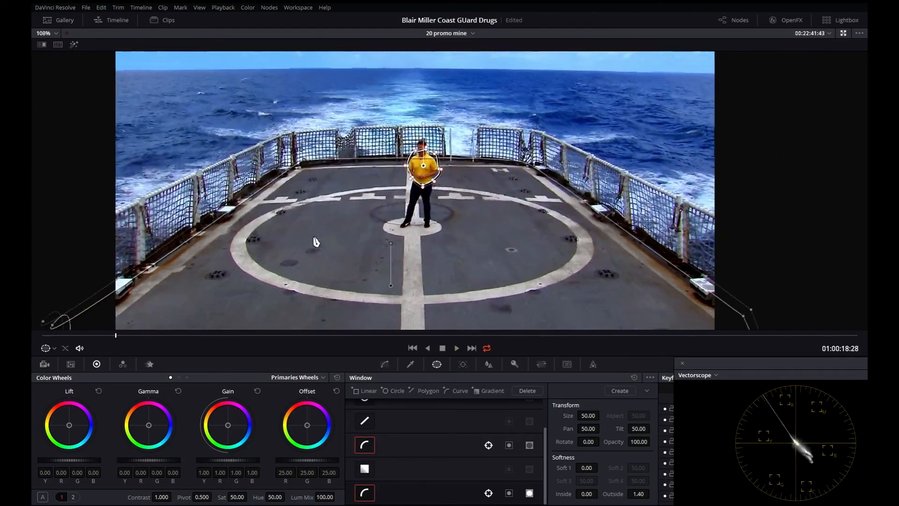
# - Leave the enlarged viewer, check node 07's oval window around the man, and return to the start of the clip
pyautogui.hotkey('alt', 'f')
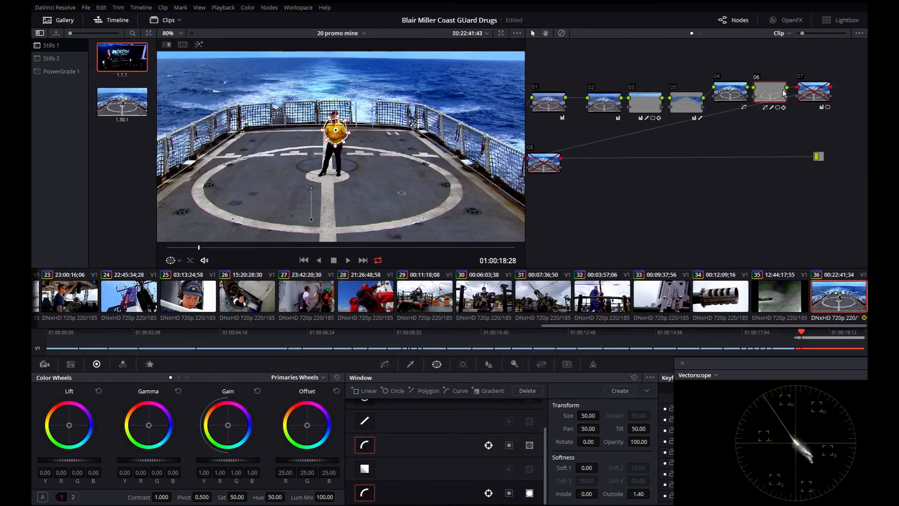
pyautogui.click(815, 88)
pyautogui.click(463, 363)
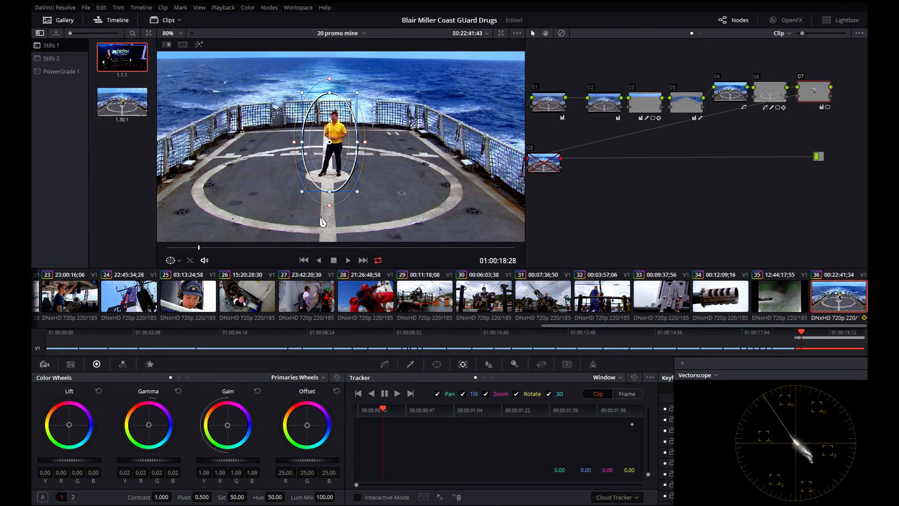
pyautogui.scroll(2, 215, 250)
pyautogui.moveTo(199, 247); pyautogui.dragTo(138, 253)
pyautogui.scroll(-2, 267, 194)
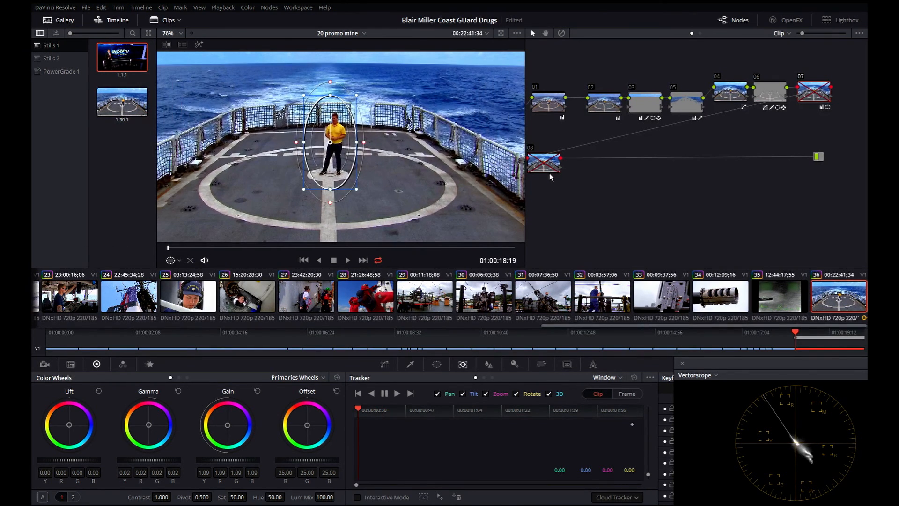
# - Toggle node 07 to compare its effect, enable nodes 07 and 08, and play through the deck clip
pyautogui.hotkey('ctrl', 'd')
pyautogui.hotkey('ctrl', 'd')
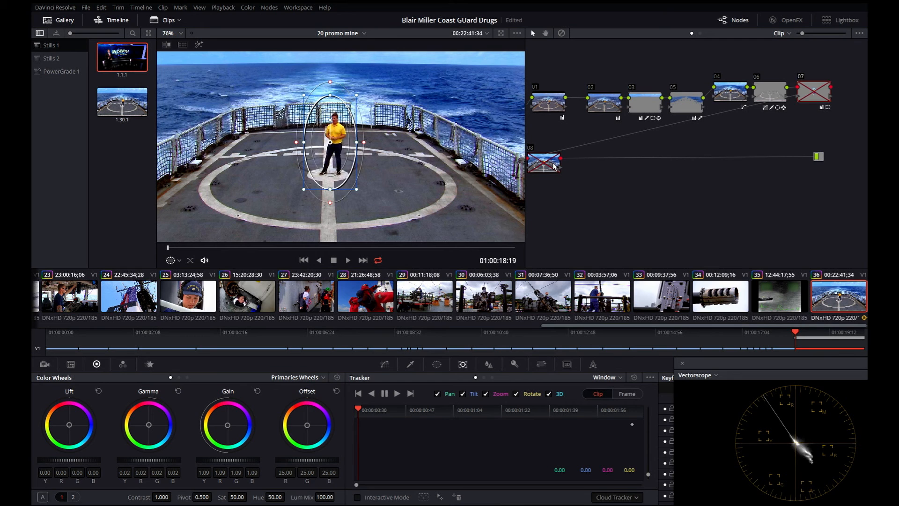
pyautogui.hotkey('ctrl', 'd')
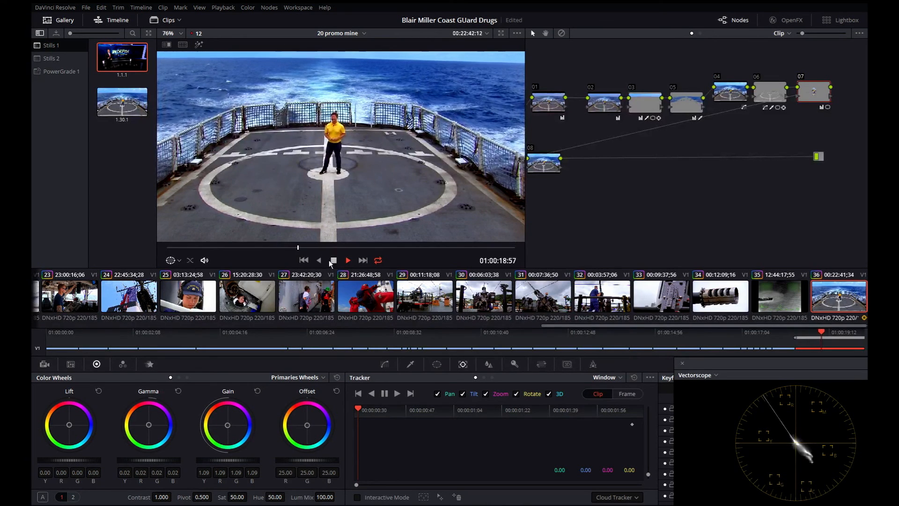
pyautogui.press('space')
pyautogui.scroll(-5, 330, 154)
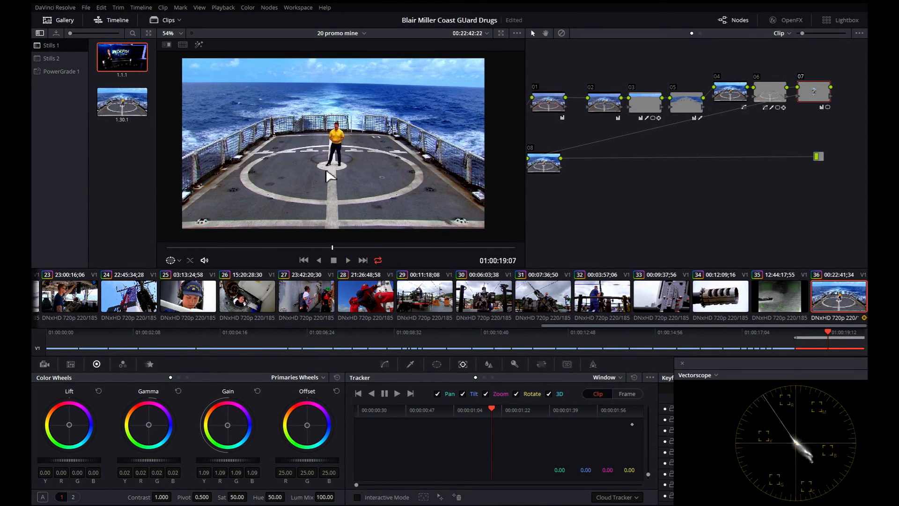
# - Bypass all nodes and restore them to compare the deck clip's full grade with the ungraded image
pyautogui.hotkey('alt', 'd')
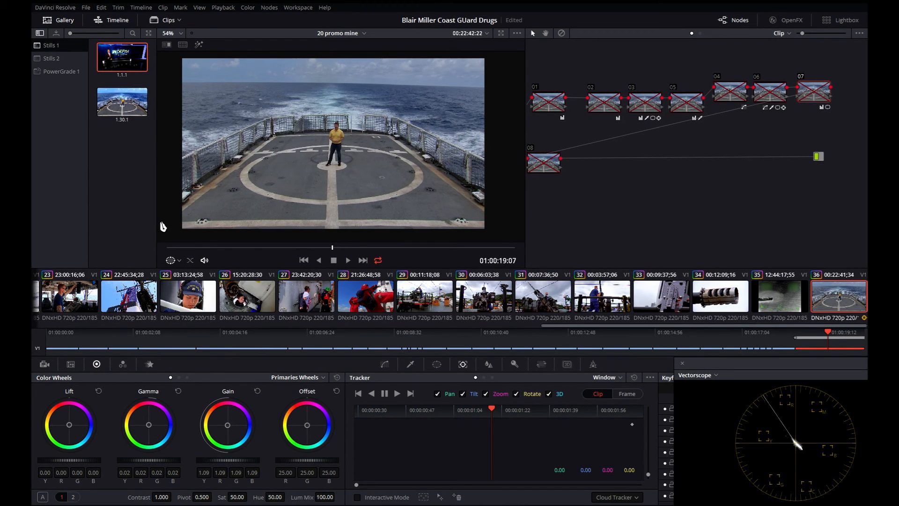
pyautogui.hotkey('alt', 'd')
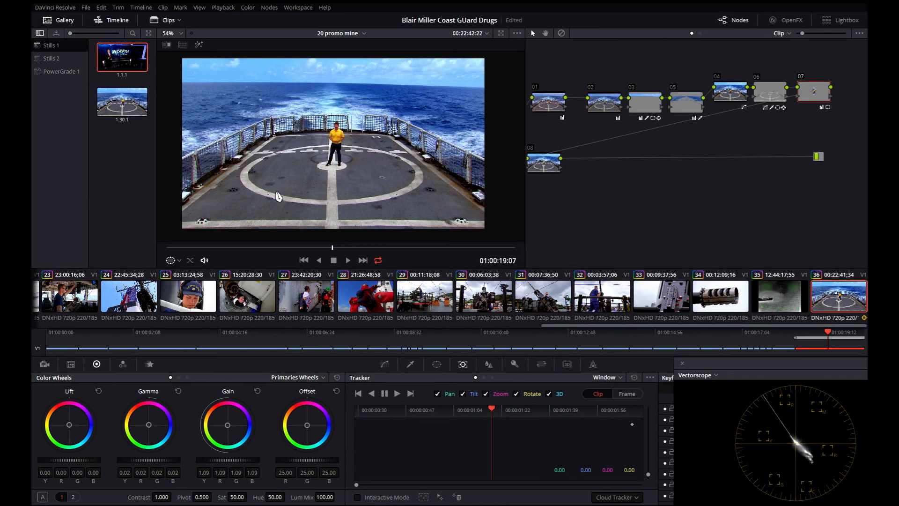
pyautogui.scroll(3, 265, 242)
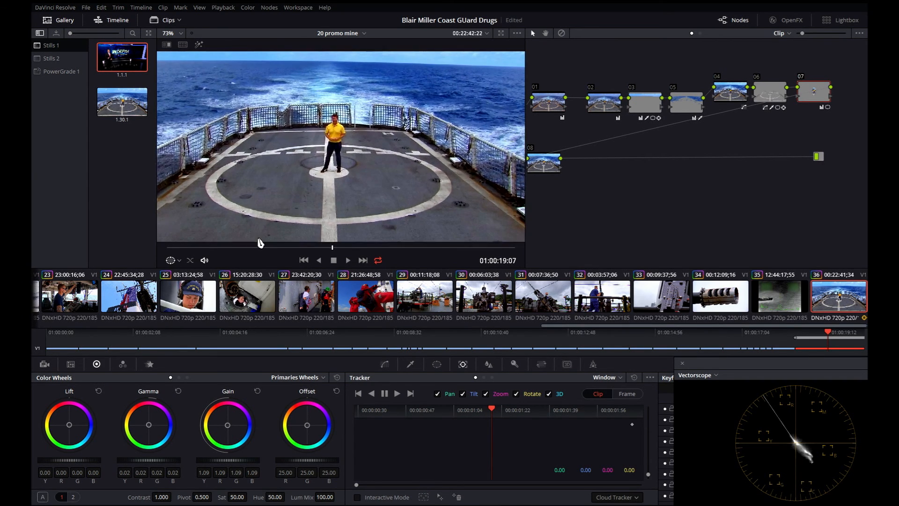
pyautogui.scroll(-2, 261, 241)
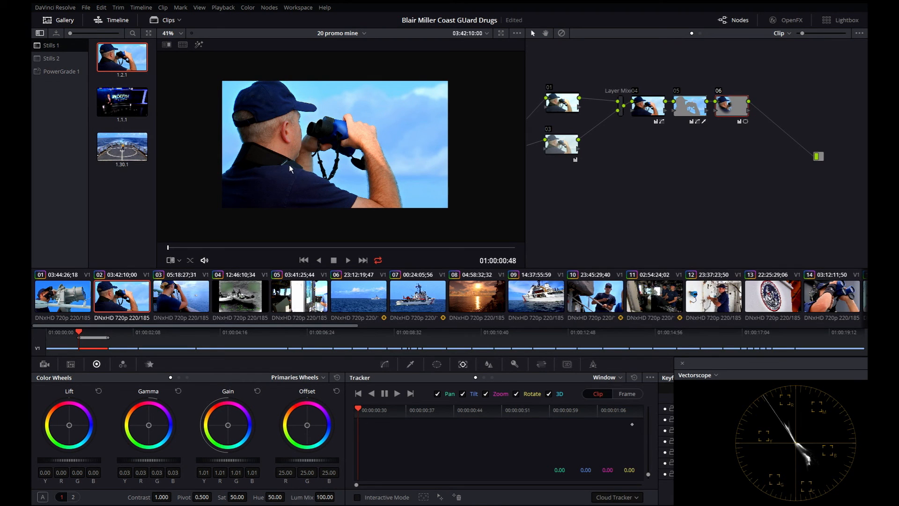
# - Switch to clip 02 of the man with binoculars and reset its grade to a single empty node
pyautogui.moveTo(296, 167); pyautogui.dragTo(320, 162)
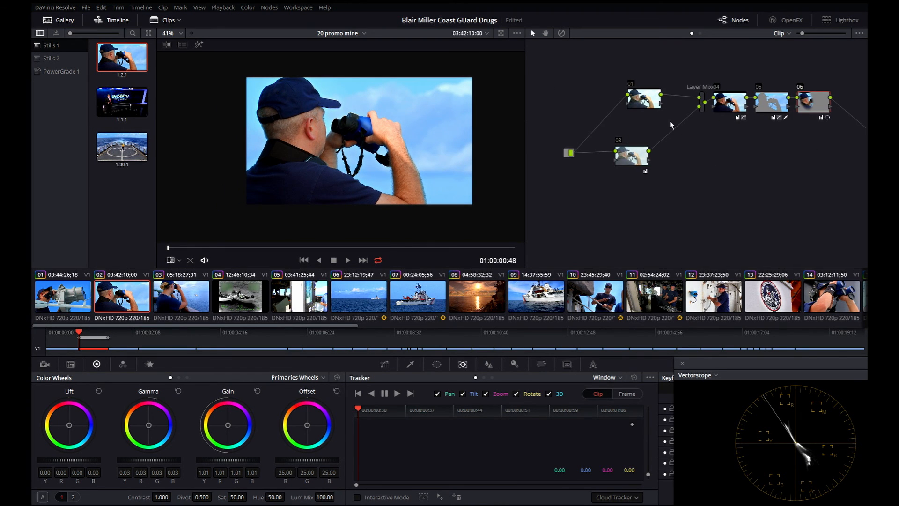
pyautogui.moveTo(650, 104); pyautogui.dragTo(636, 107)
pyautogui.moveTo(809, 187); pyautogui.dragTo(767, 184)
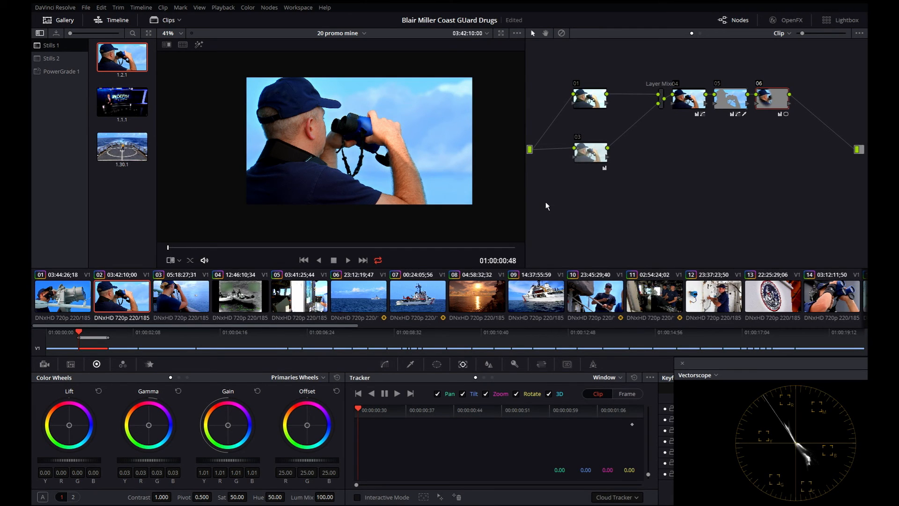
pyautogui.hotkey('ctrl', 'Home')
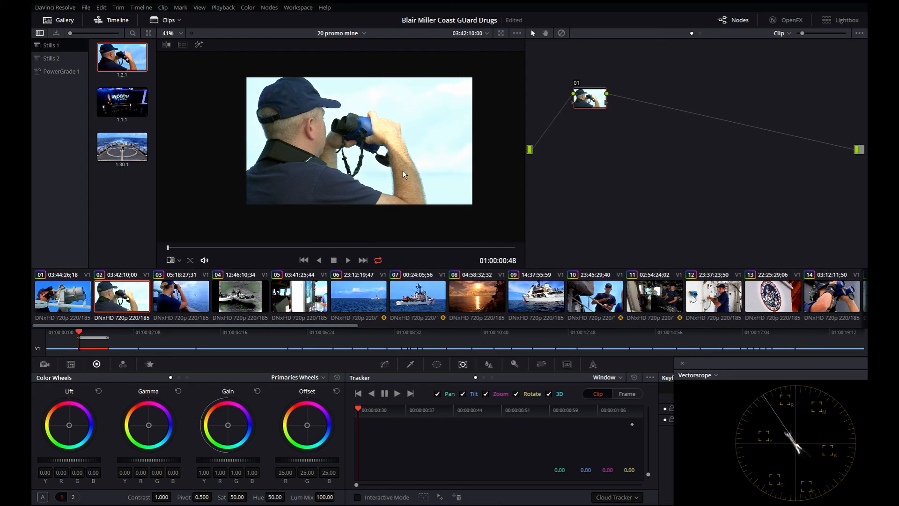
# - Add a layer node alongside node 01 and arrange both layers in front of the Layer Mixer
pyautogui.click(269, 8)
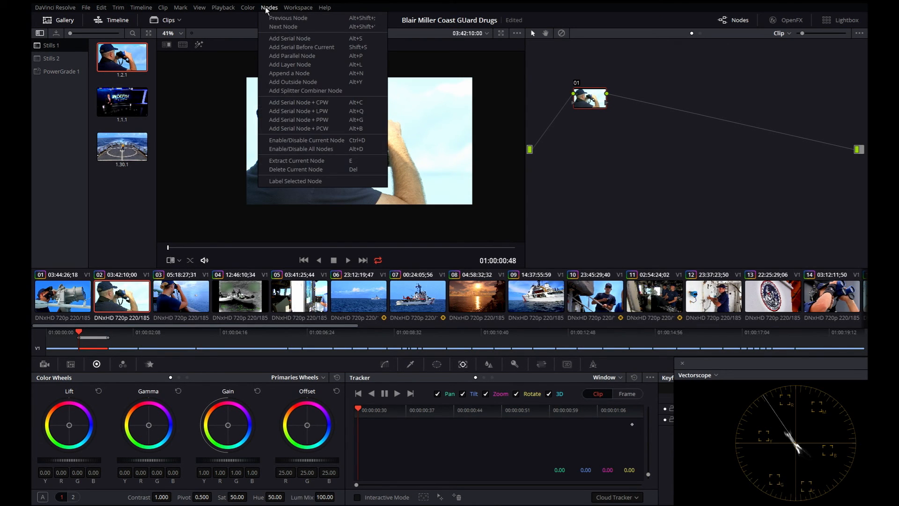
pyautogui.click(308, 68)
pyautogui.moveTo(616, 99); pyautogui.dragTo(654, 106)
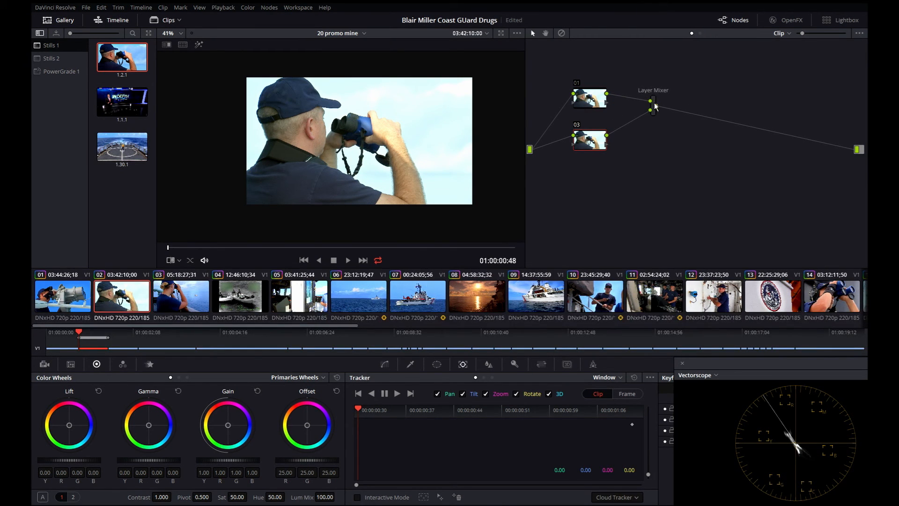
pyautogui.moveTo(595, 100); pyautogui.dragTo(598, 99)
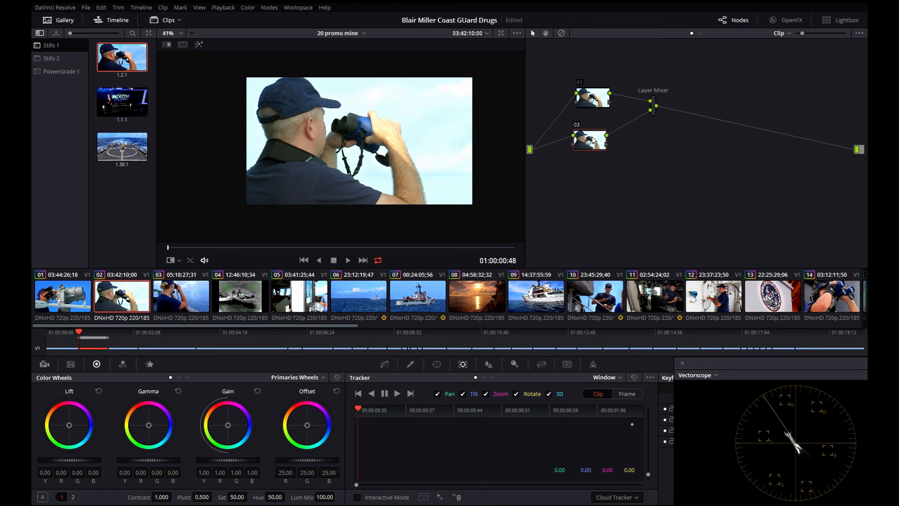
pyautogui.moveTo(596, 143); pyautogui.dragTo(593, 146)
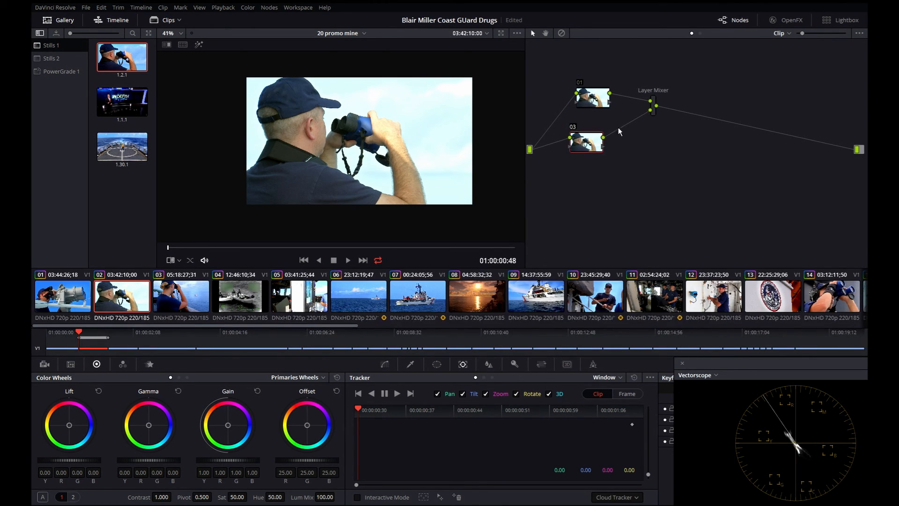
pyautogui.moveTo(655, 106); pyautogui.dragTo(642, 109)
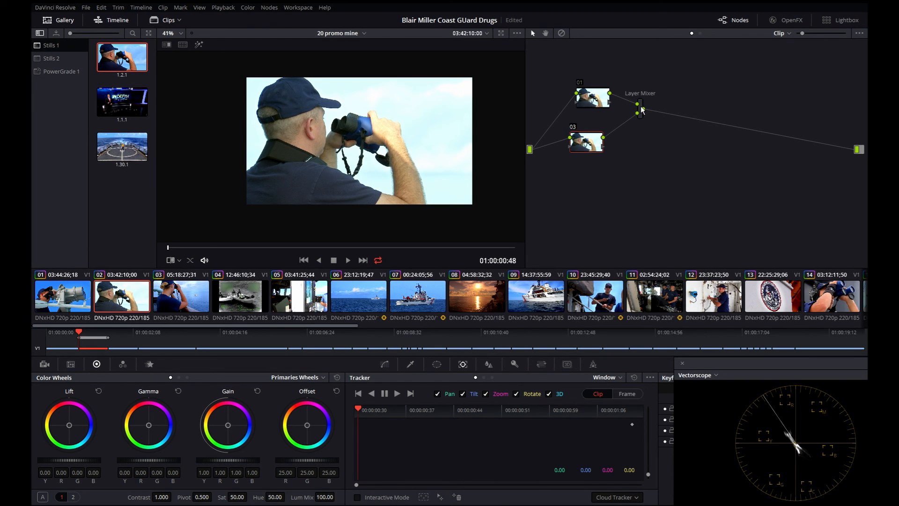
# - Set the Layer Mixer's composite mode to Multiply and align nodes 01 and 03 in front of it
pyautogui.rightClick(642, 110)
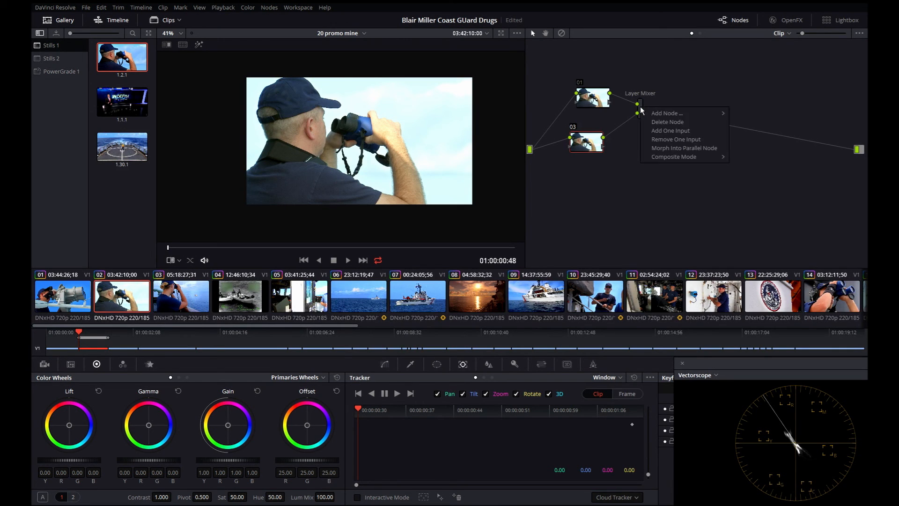
pyautogui.moveTo(678, 157)
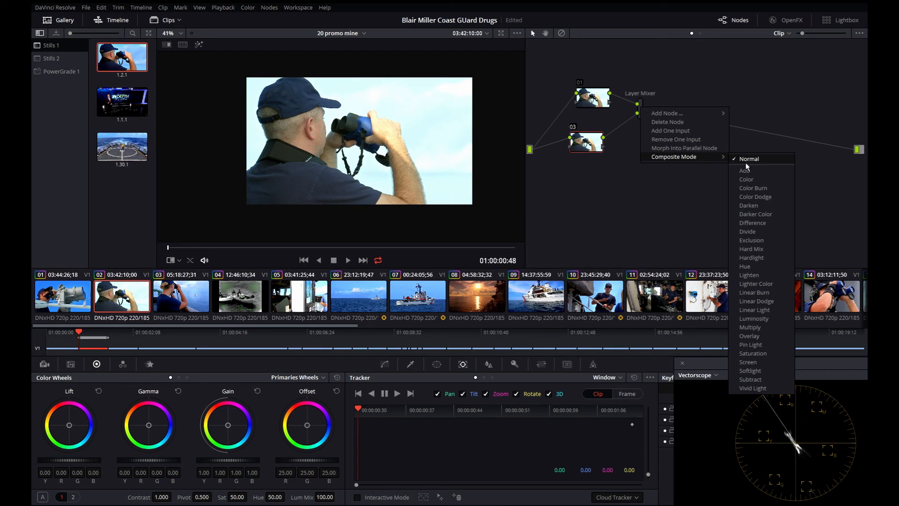
pyautogui.click(772, 325)
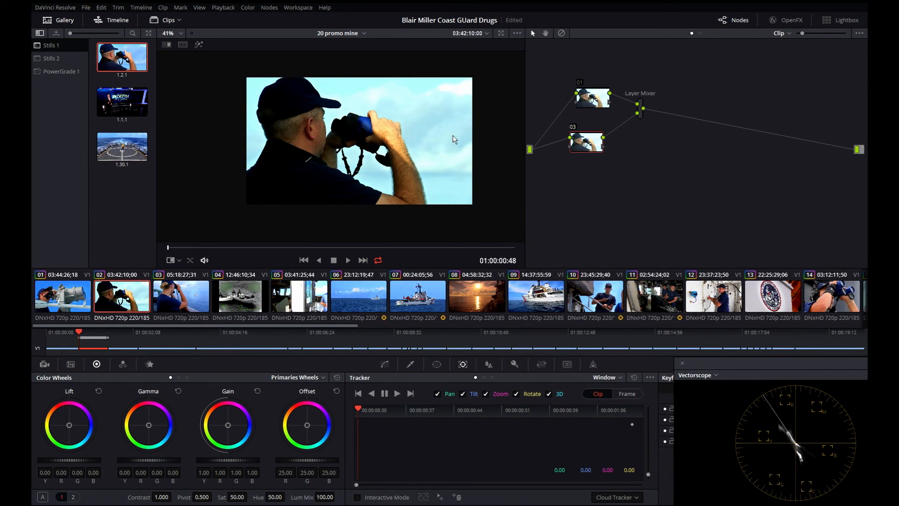
pyautogui.moveTo(590, 97); pyautogui.dragTo(586, 98)
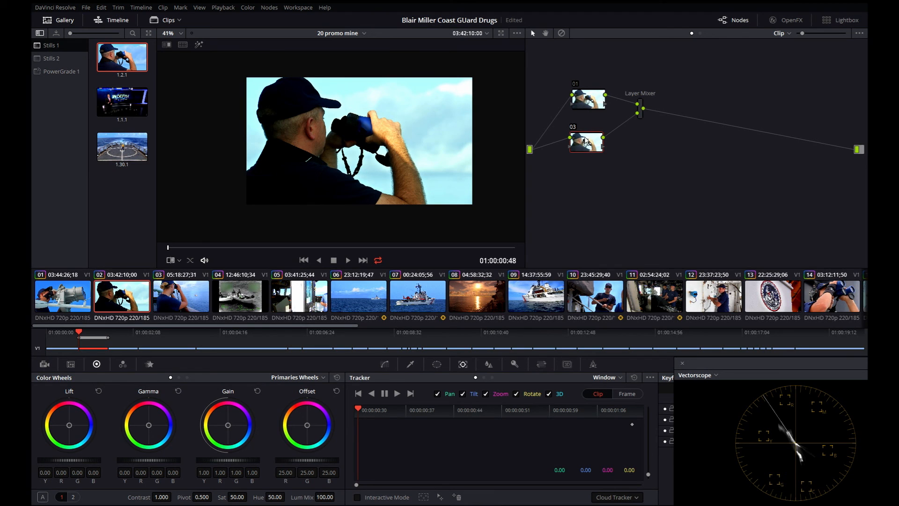
pyautogui.moveTo(584, 140); pyautogui.dragTo(588, 141)
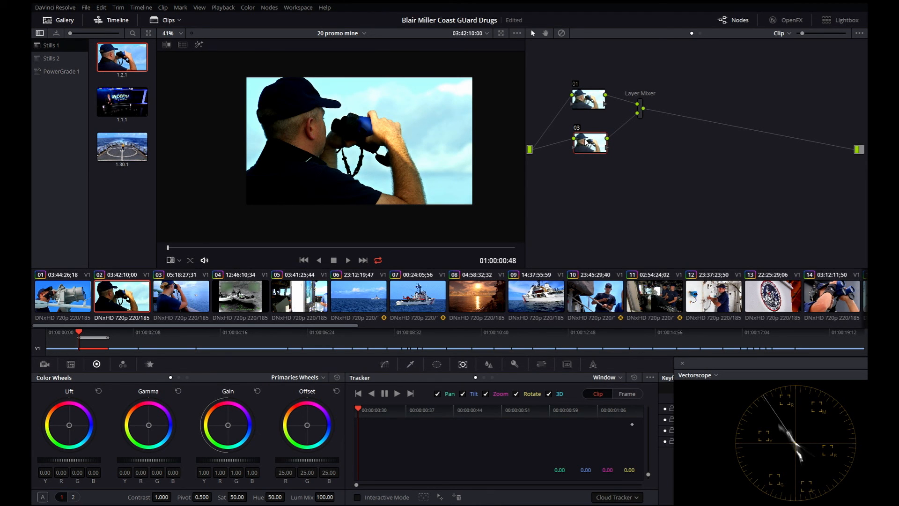
# - Bypass the clip's grade and examine the washed-out sky around the binoculars up close
pyautogui.hotkey('shift', 'd')
pyautogui.scroll(2, 445, 149)
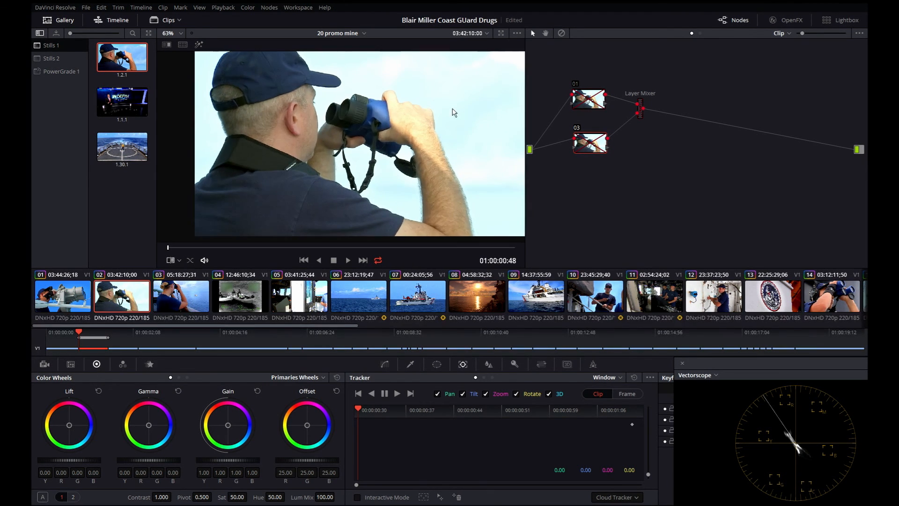
pyautogui.moveTo(454, 112); pyautogui.dragTo(357, 136)
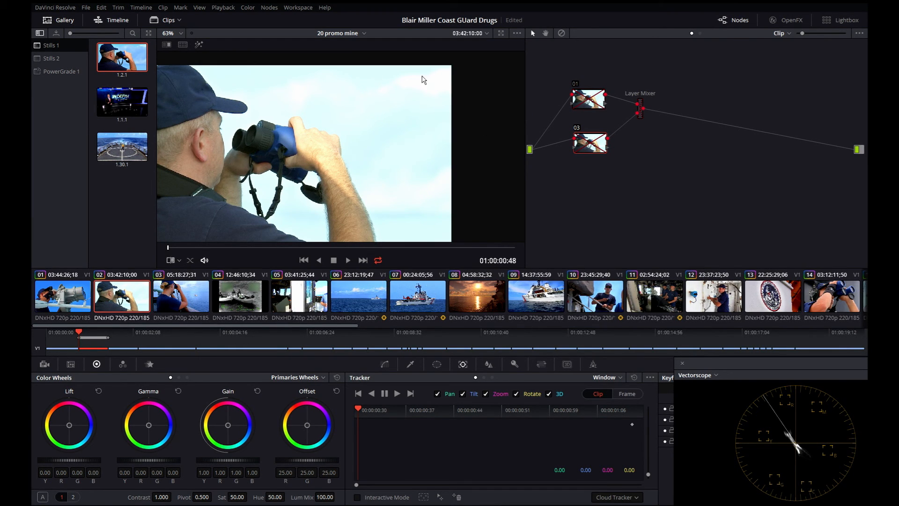
pyautogui.scroll(-1, 358, 160)
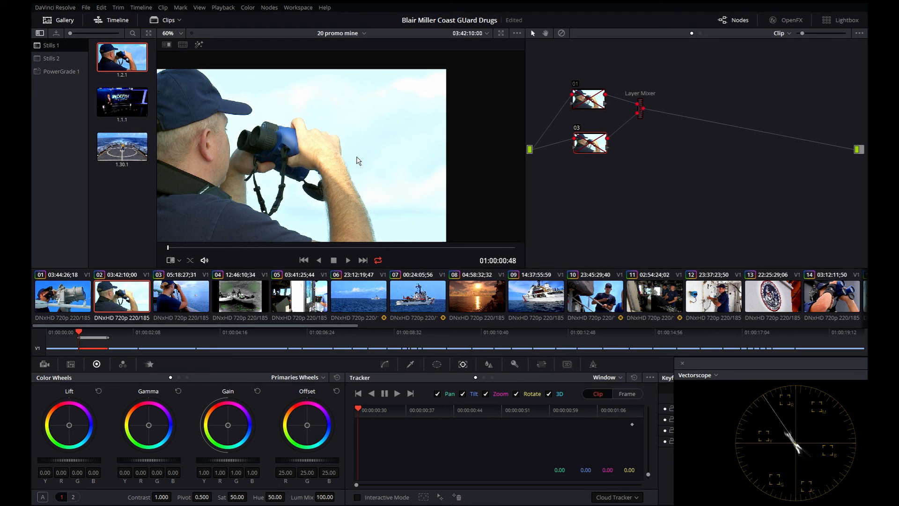
# - Try a serial node after the Layer Mixer with Gain lowered to about 0.73, check it on the scopes, and delete it
pyautogui.click(640, 107)
pyautogui.hotkey('alt', 's')
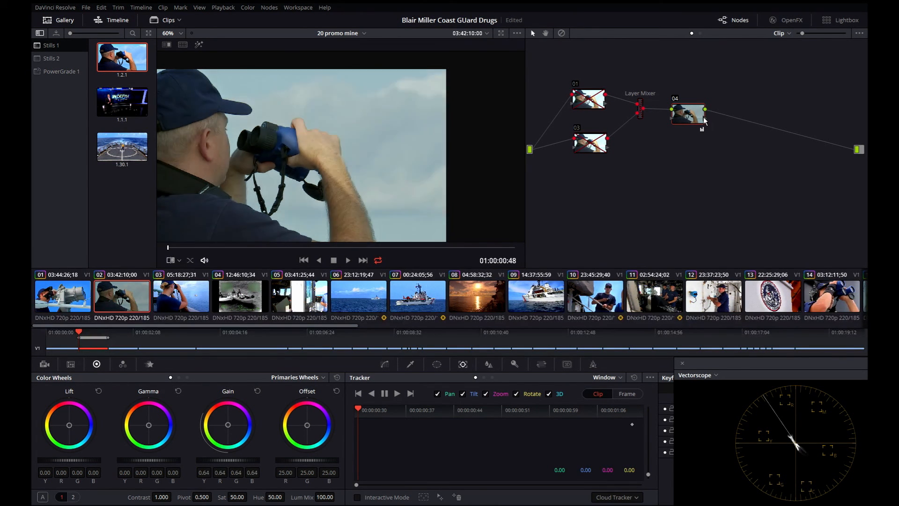
pyautogui.moveTo(773, 362); pyautogui.dragTo(445, 361)
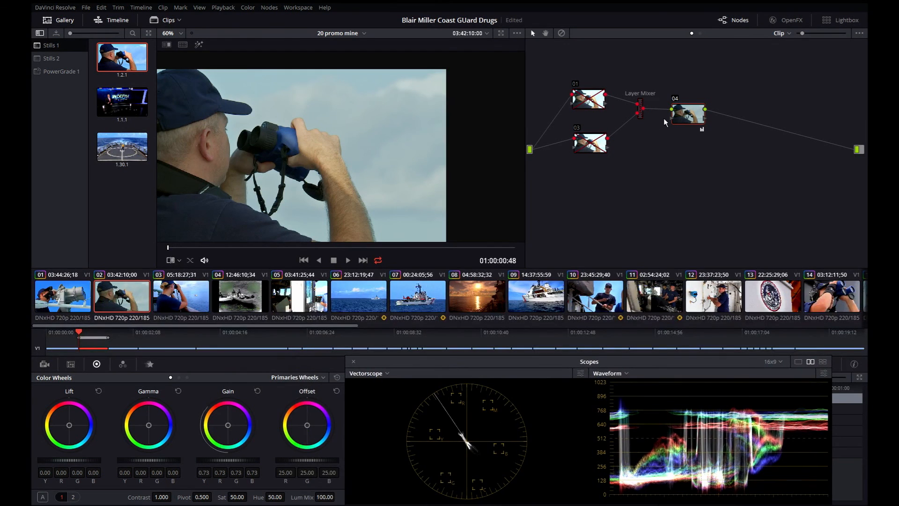
pyautogui.rightClick(691, 117)
pyautogui.click(713, 148)
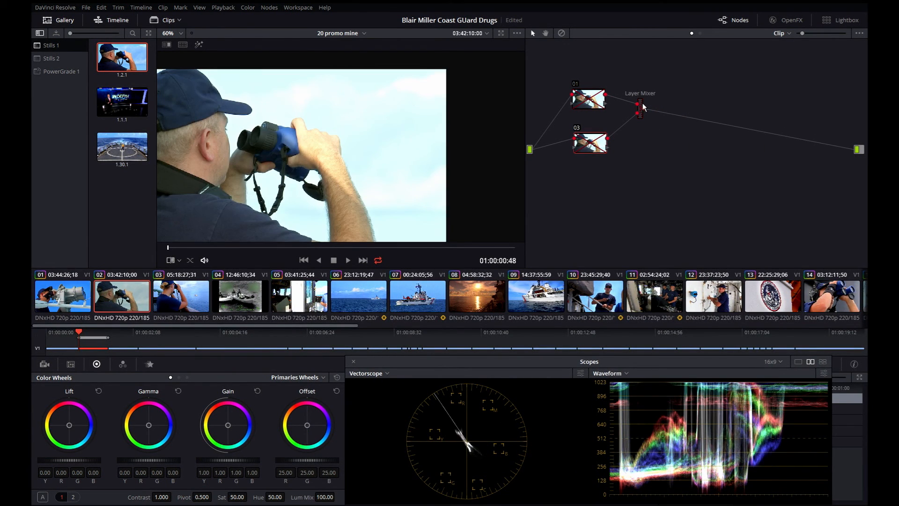
# - Re-enable the Layer Mixer and nodes 01 and 03, and reposition both layer nodes in the graph
pyautogui.click(641, 109)
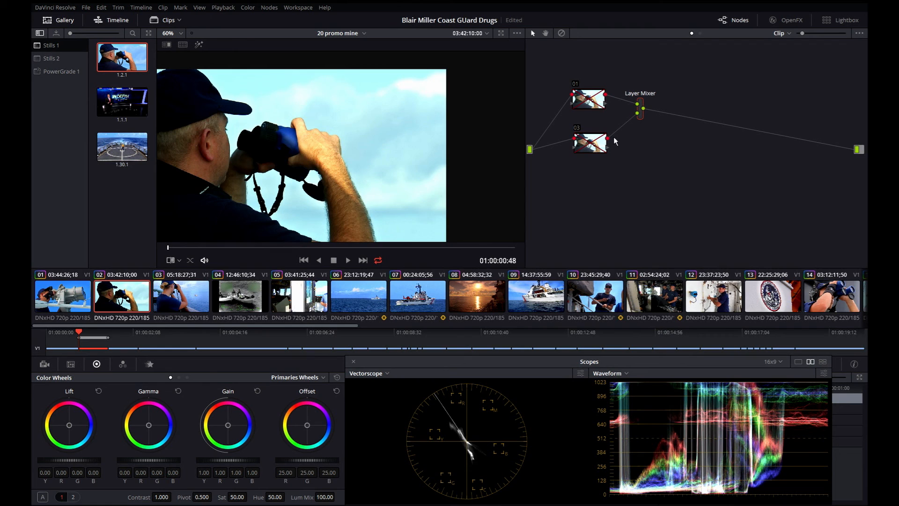
pyautogui.click(584, 142)
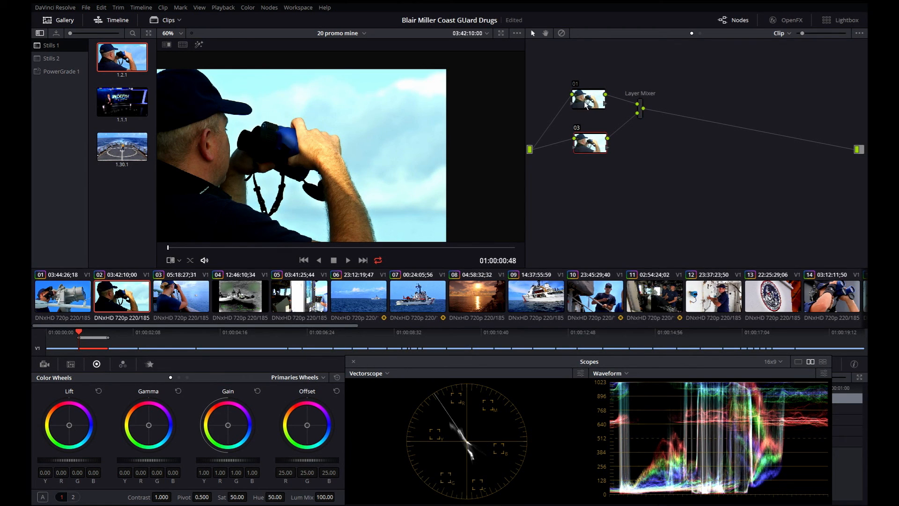
pyautogui.moveTo(585, 105); pyautogui.dragTo(587, 102)
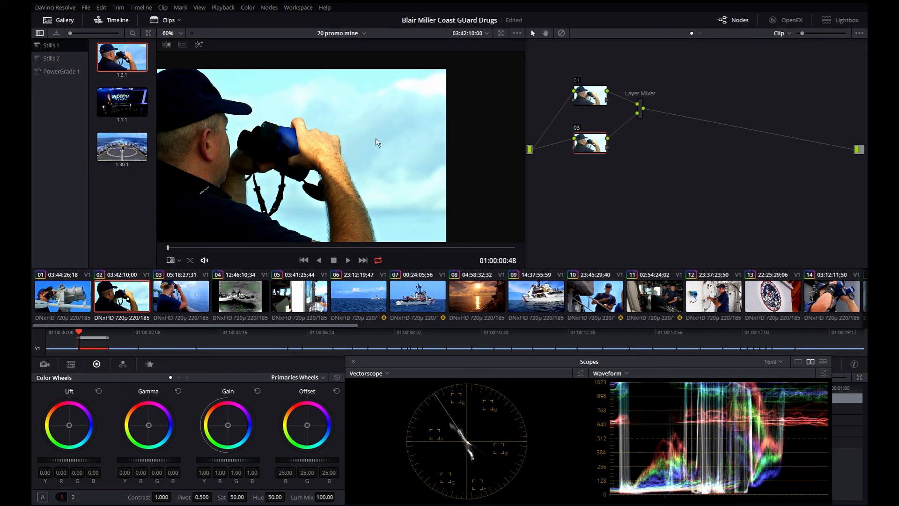
pyautogui.scroll(-2, 374, 115)
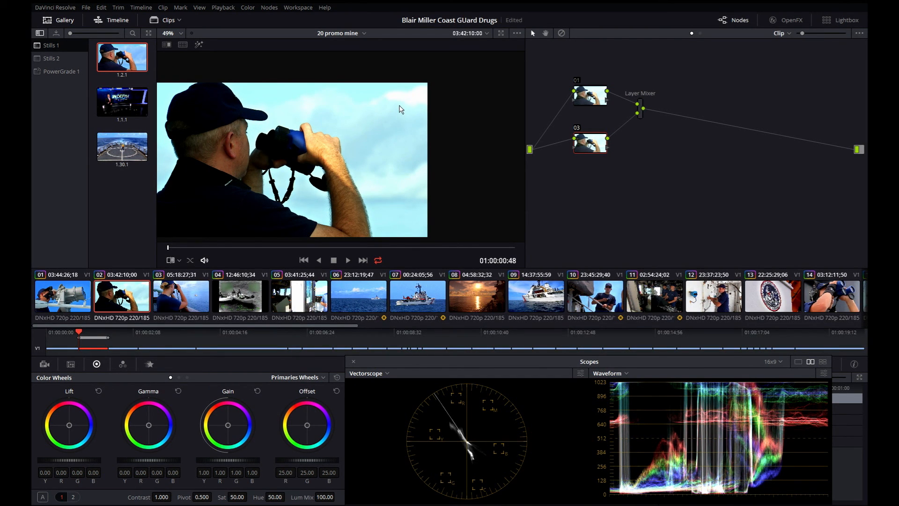
pyautogui.moveTo(588, 96); pyautogui.dragTo(584, 99)
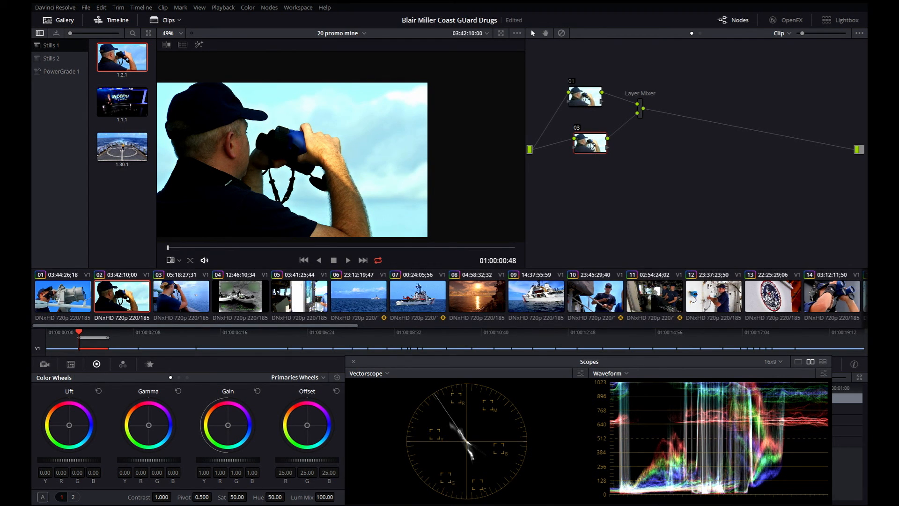
pyautogui.moveTo(592, 139); pyautogui.dragTo(591, 143)
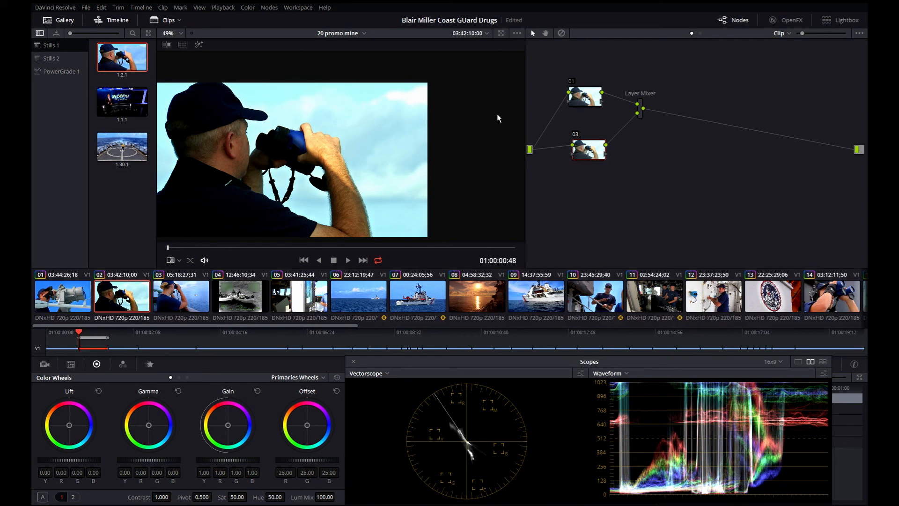
# - Compare clip 02 with and without its Multiply layer grade and grab a still of the graded frame
pyautogui.moveTo(294, 130); pyautogui.dragTo(352, 122)
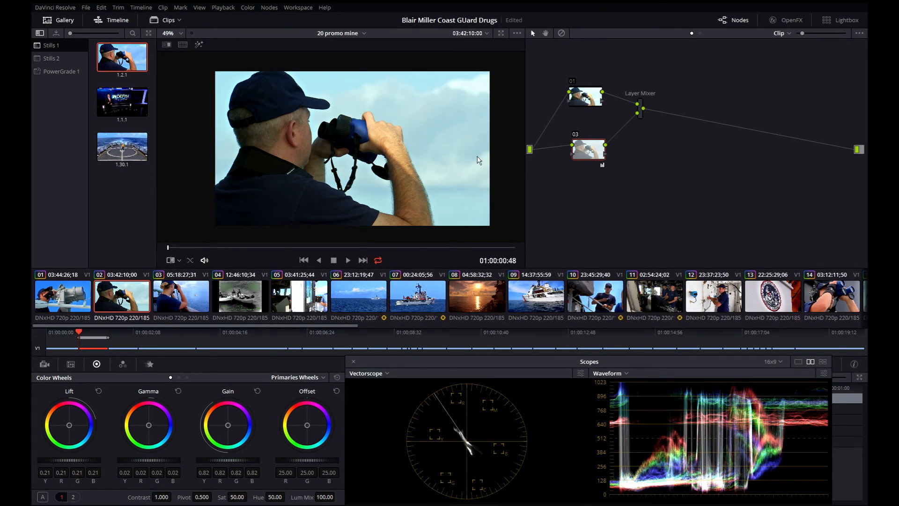
pyautogui.hotkey('alt', 'd')
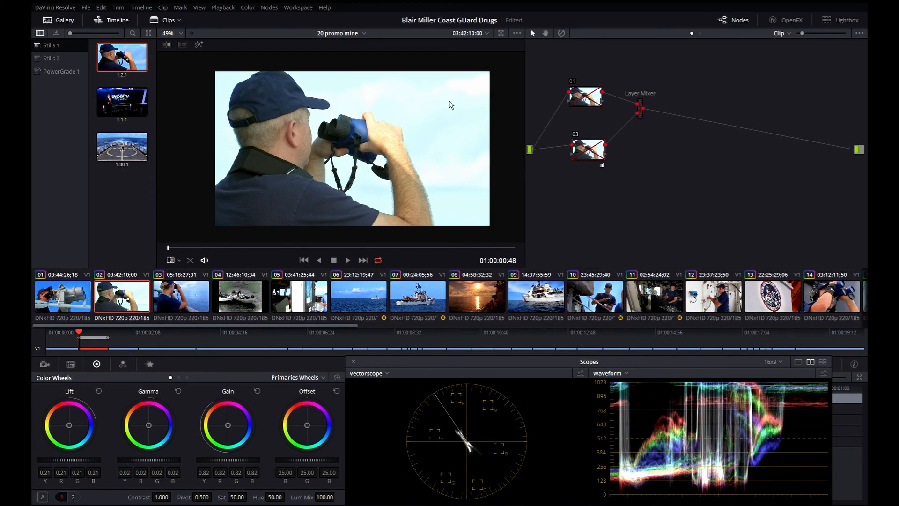
pyautogui.hotkey('alt', 'd')
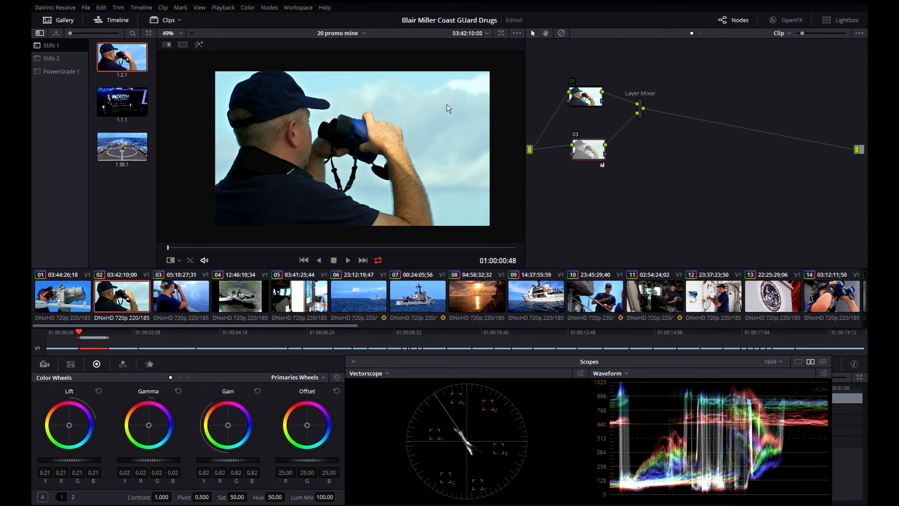
pyautogui.rightClick(455, 126)
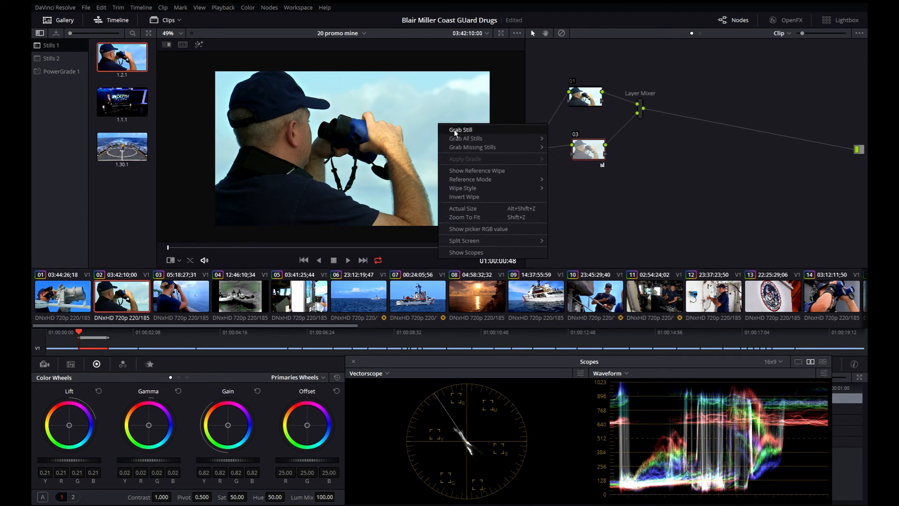
pyautogui.click(474, 131)
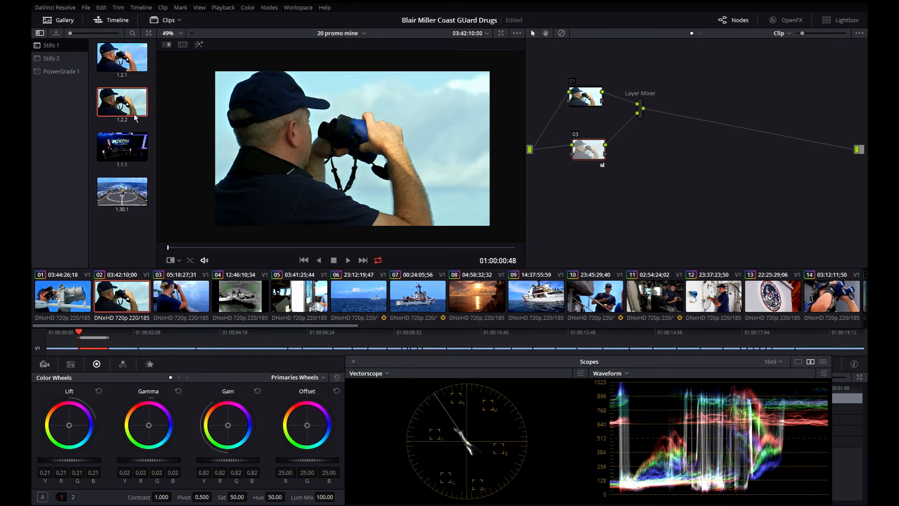
# - Try the grades of stills 1.1.1, 1.30.1 and 1.2.1 on clip 02, ending with still 1.2.2's grade reapplied
pyautogui.doubleClick(136, 147)
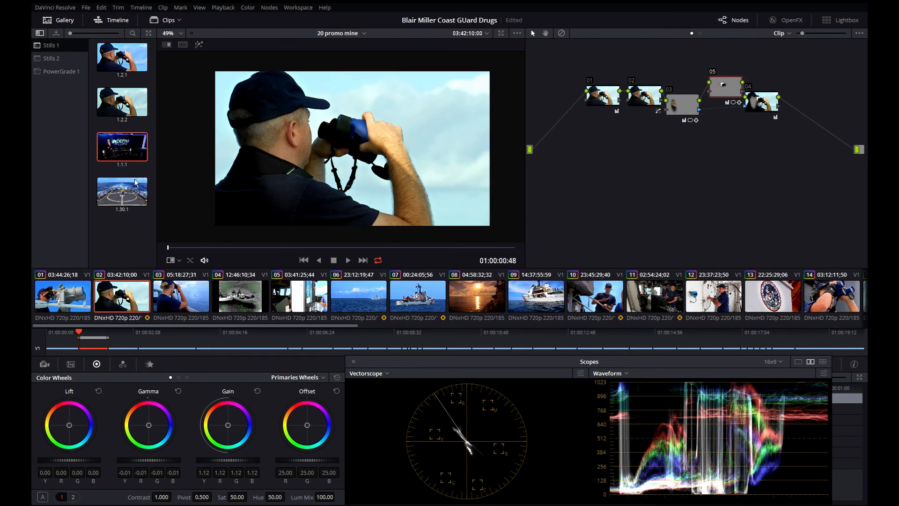
pyautogui.doubleClick(131, 200)
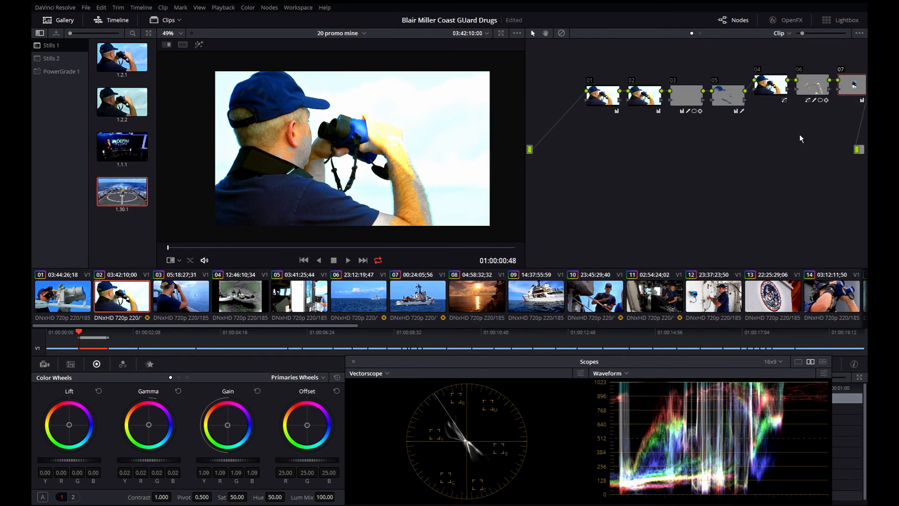
pyautogui.doubleClick(121, 103)
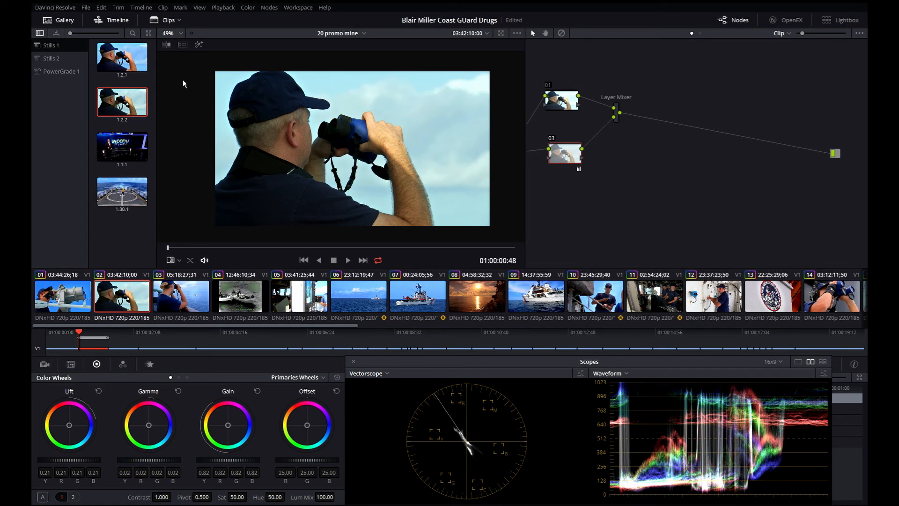
pyautogui.doubleClick(120, 60)
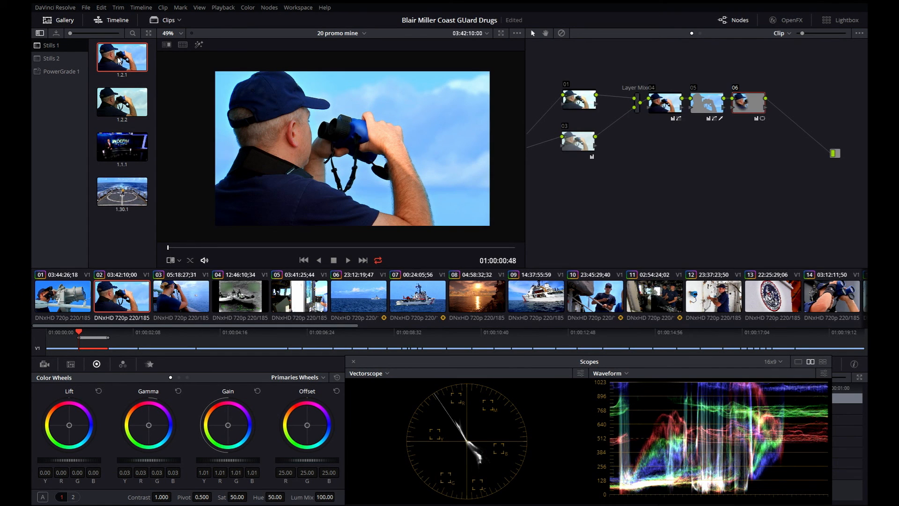
pyautogui.doubleClick(121, 106)
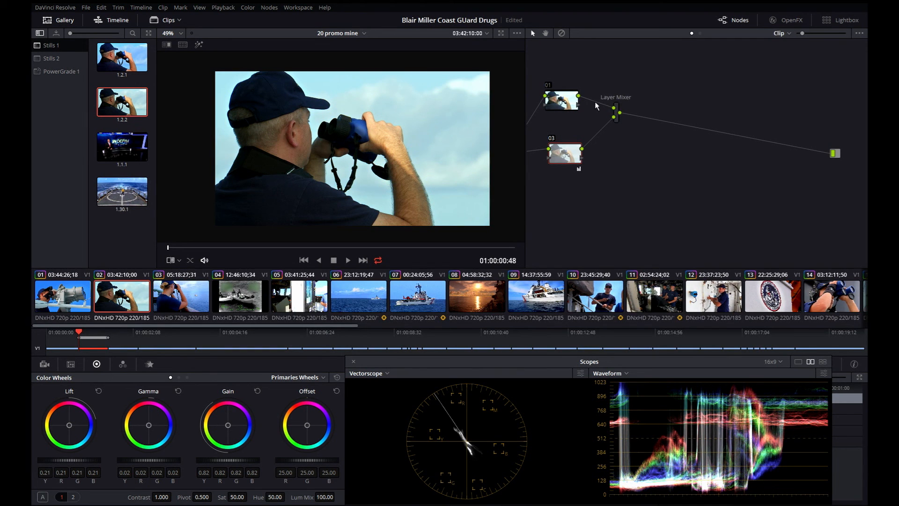
# - Delete the extra layer node, keep one node with Gain about 0.84, and wipe-compare its sky against still 1.2.2
pyautogui.press('Delete')
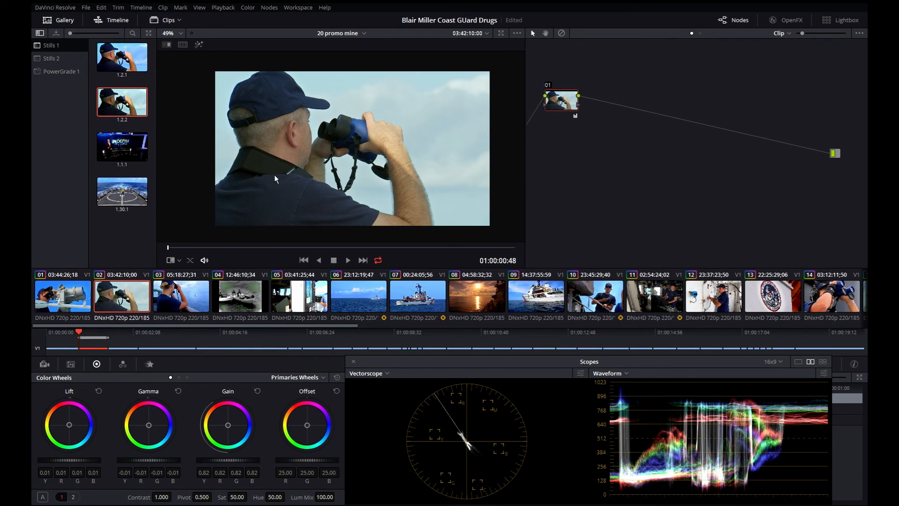
pyautogui.rightClick(133, 102)
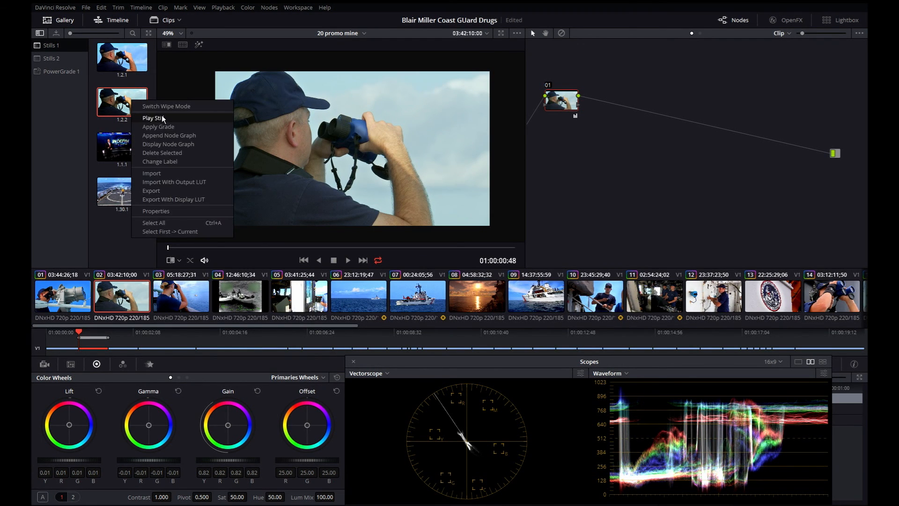
pyautogui.click(162, 118)
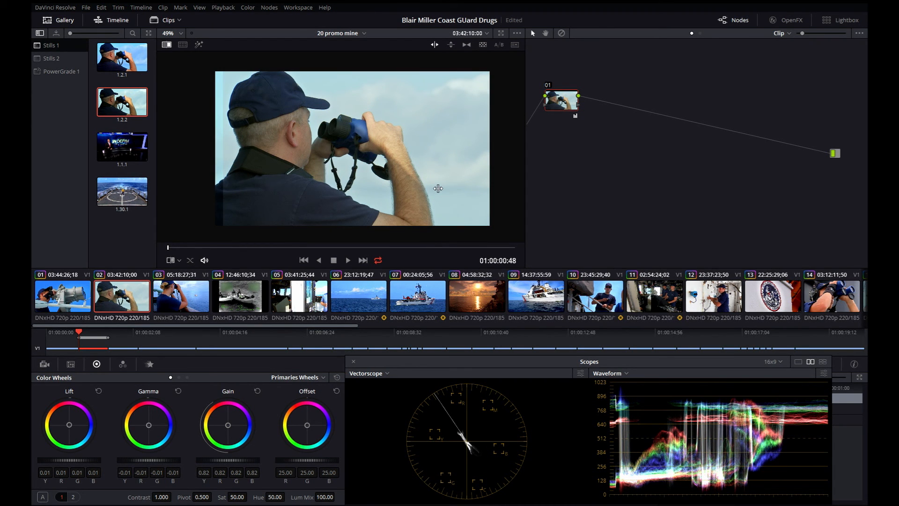
pyautogui.moveTo(438, 188); pyautogui.dragTo(366, 192)
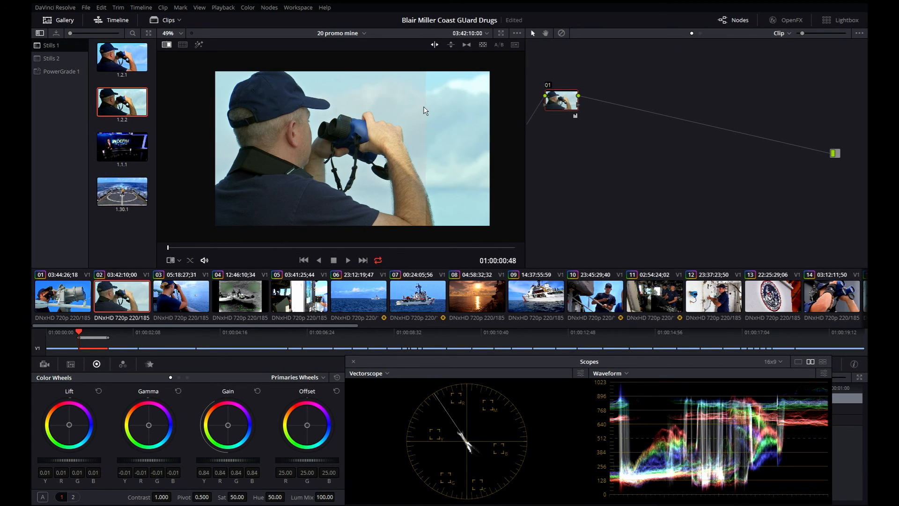
pyautogui.moveTo(419, 111); pyautogui.dragTo(446, 115)
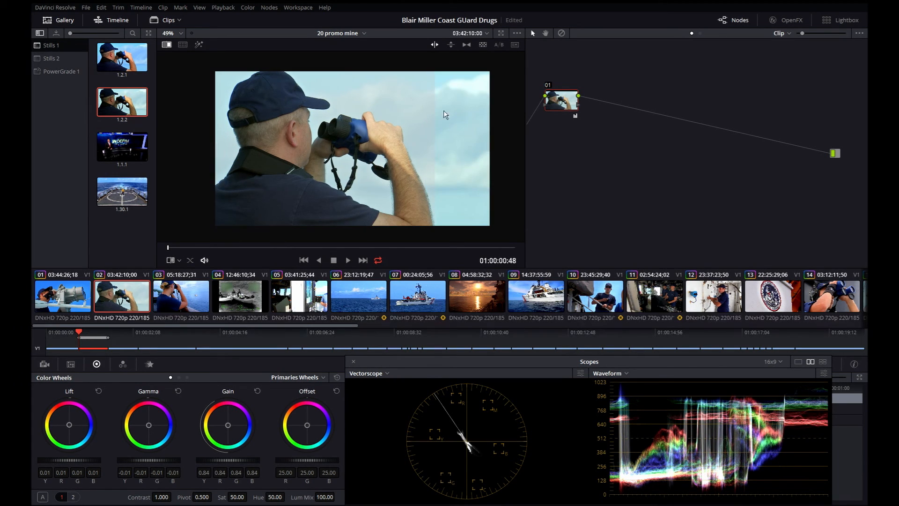
# - Apply still 1.2.1's grade to clip 02 with nodes 04 to 06 disabled, and reposition the Layer Mixer and node 04
pyautogui.middleClick(123, 55)
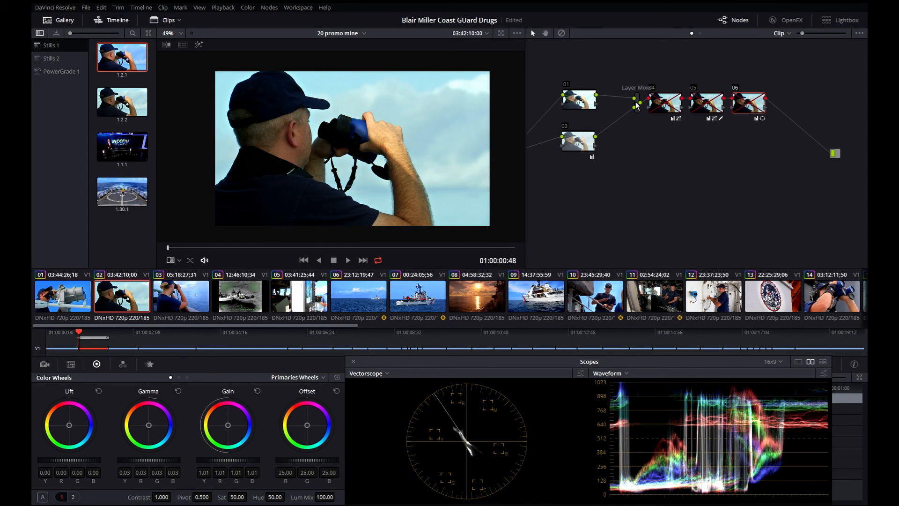
pyautogui.moveTo(637, 103); pyautogui.dragTo(626, 104)
pyautogui.click(627, 107)
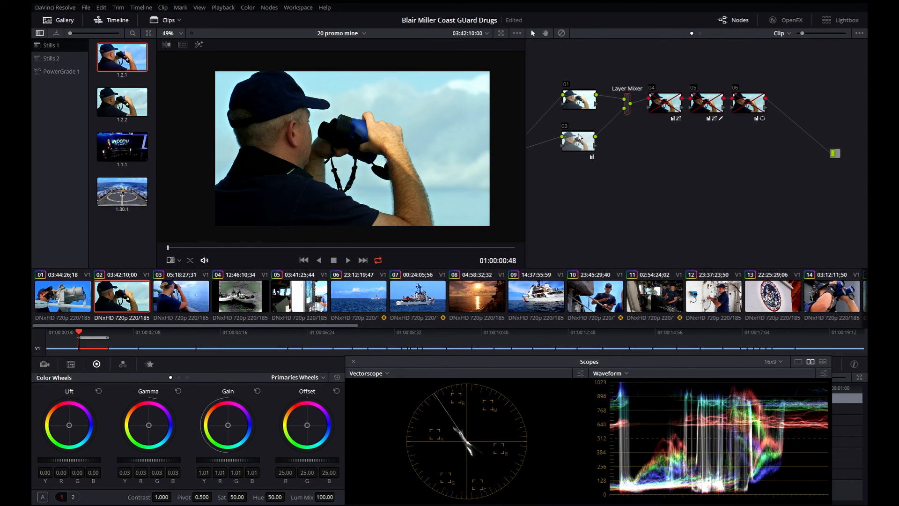
pyautogui.click(660, 105)
pyautogui.hotkey('ctrl', 'd')
pyautogui.moveTo(667, 108); pyautogui.dragTo(658, 110)
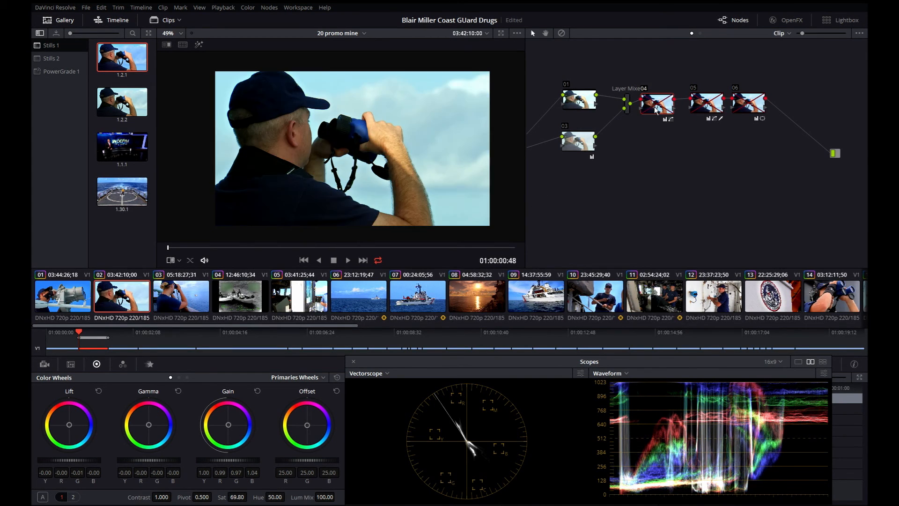
# - Turn on the vectorscope's 2x zoom and enlarge the scopes window
pyautogui.moveTo(536, 358); pyautogui.dragTo(556, 268)
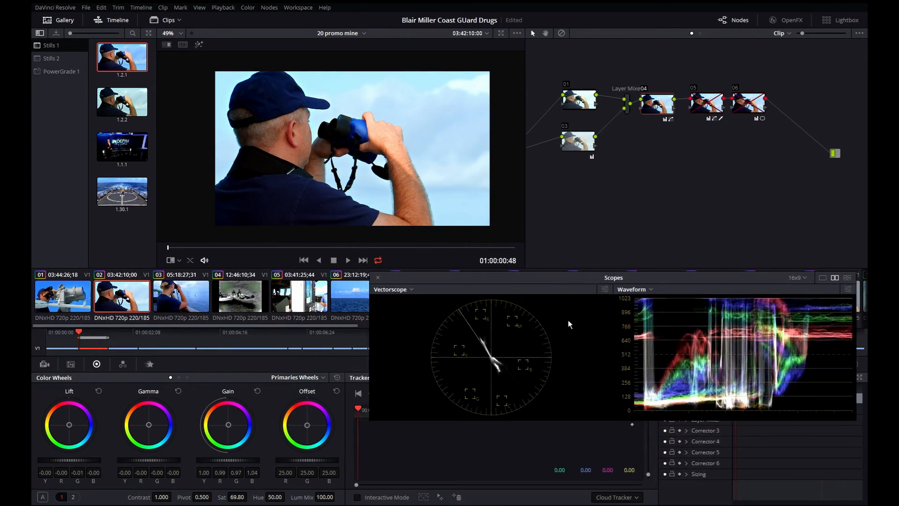
pyautogui.hotkey('ctrl', 'd')
pyautogui.click(605, 289)
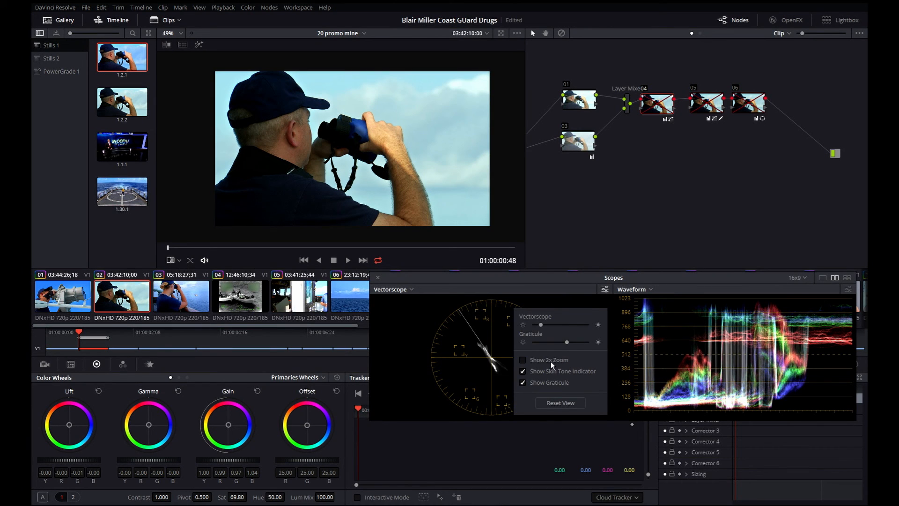
pyautogui.click(523, 359)
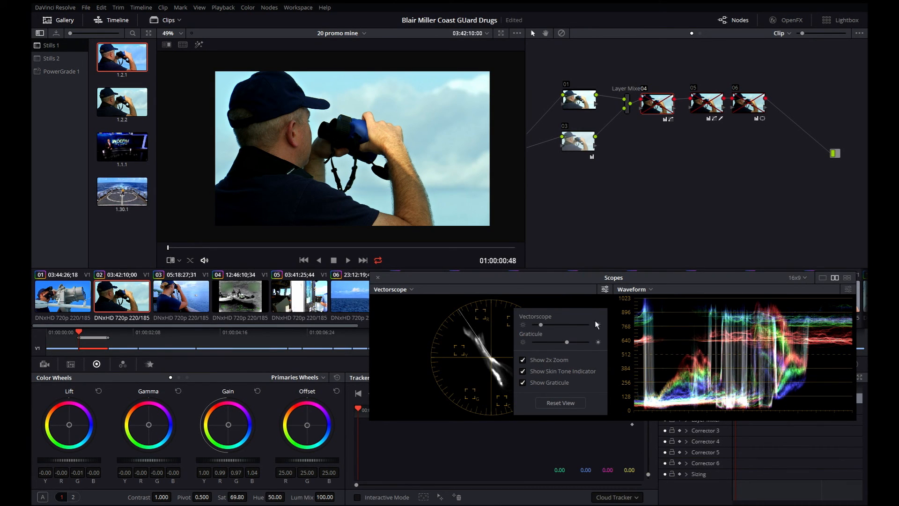
pyautogui.click(415, 360)
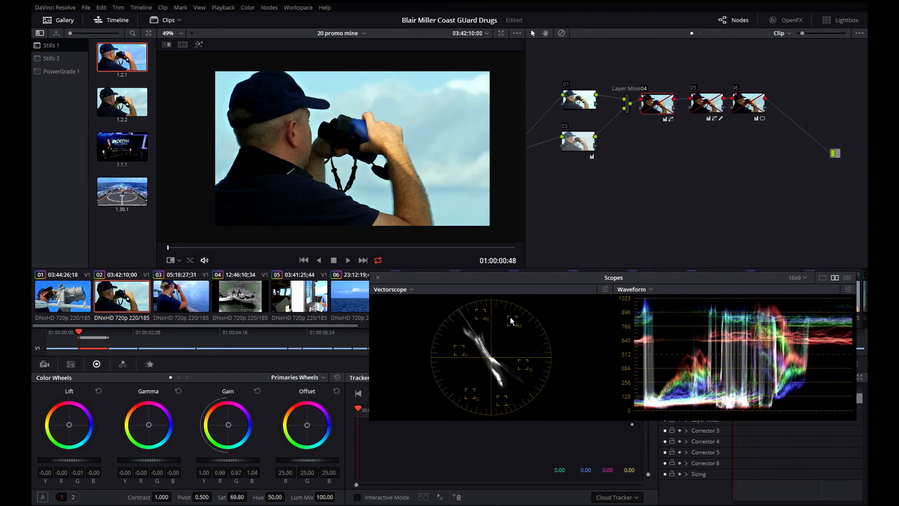
pyautogui.moveTo(522, 276); pyautogui.dragTo(487, 230)
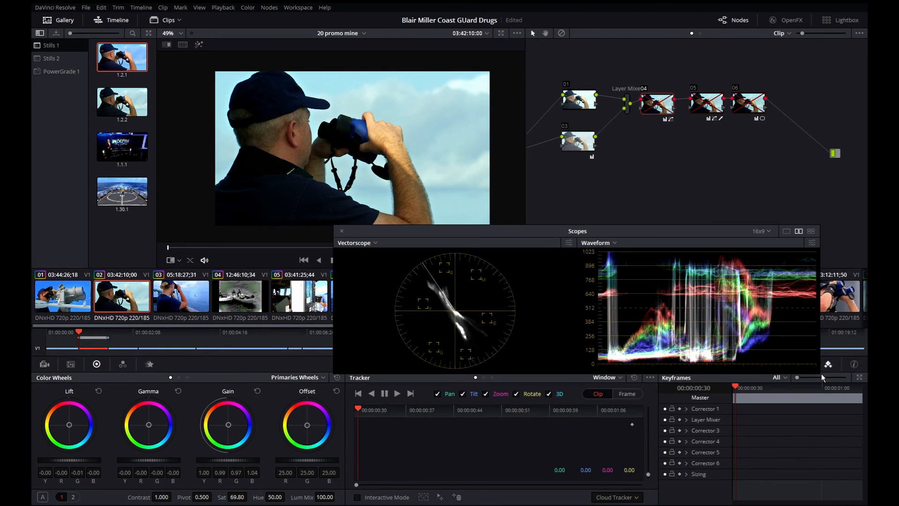
pyautogui.moveTo(820, 374); pyautogui.dragTo(868, 452)
pyautogui.moveTo(634, 235); pyautogui.dragTo(659, 271)
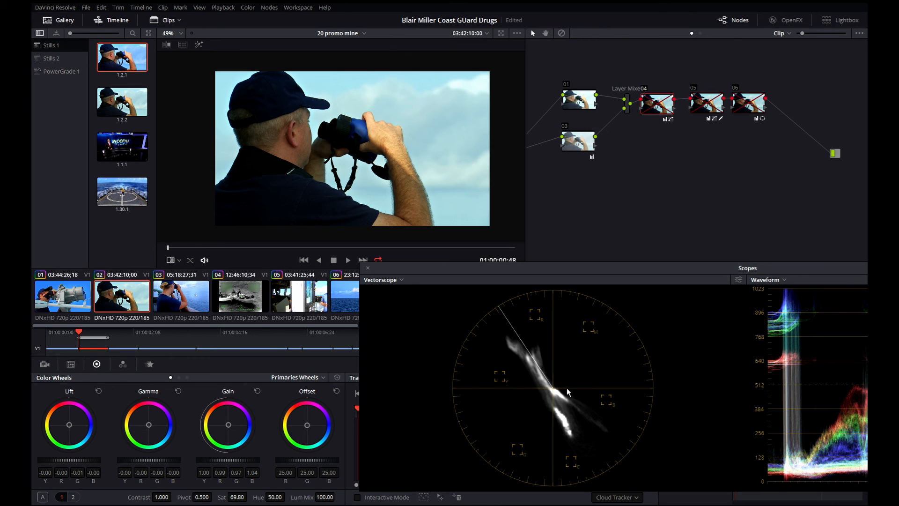
# - Toggle node 04 and examine how its correction shifts the skin tones relative to the vectorscope's skin tone indicator
pyautogui.hotkey('ctrl', 'd')
pyautogui.hotkey('ctrl', 'd')
pyautogui.hotkey('ctrl', 'd')
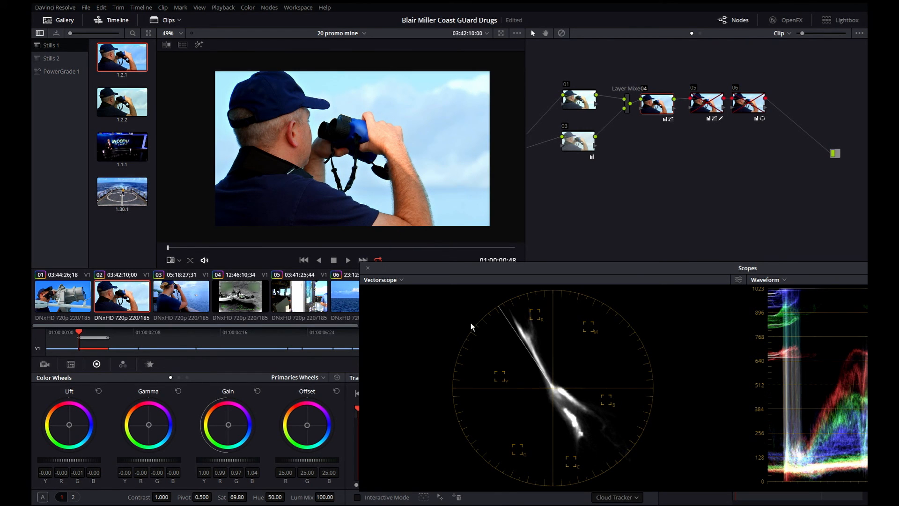
# - Shrink the scopes to uncover the curves and slightly lower the upper highlight point of node 04's custom curve
pyautogui.moveTo(606, 272); pyautogui.dragTo(648, 361)
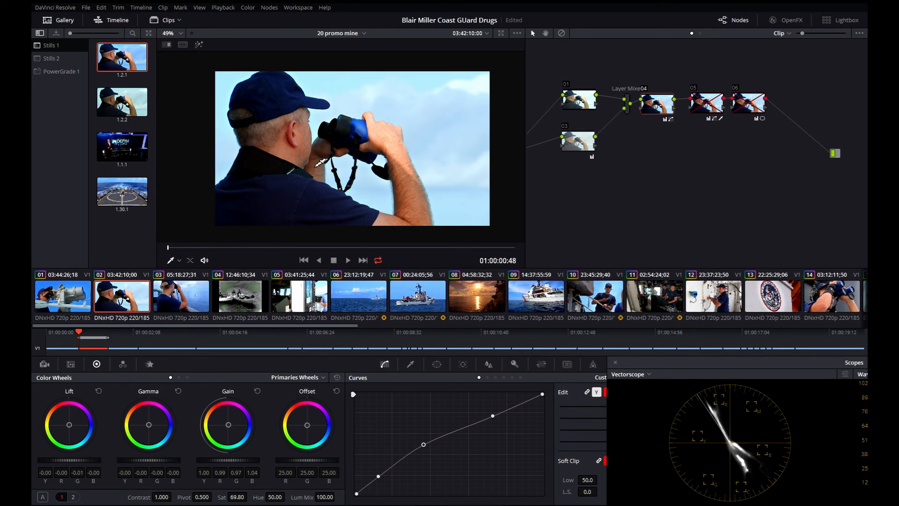
pyautogui.click(494, 416)
pyautogui.moveTo(493, 416); pyautogui.dragTo(498, 421)
# - Enable node 05 and inspect its qualifier settings and highlighted sky selection
pyautogui.click(706, 103)
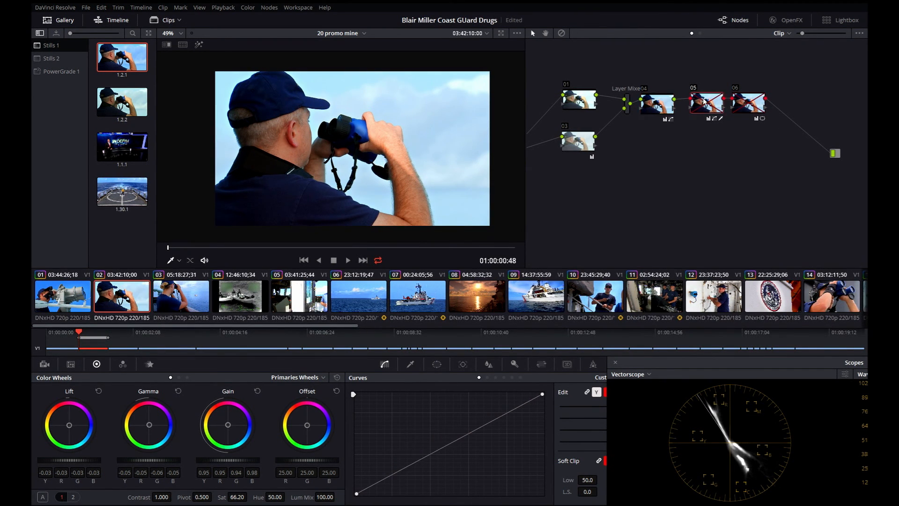
pyautogui.hotkey('ctrl', 'd')
pyautogui.click(412, 365)
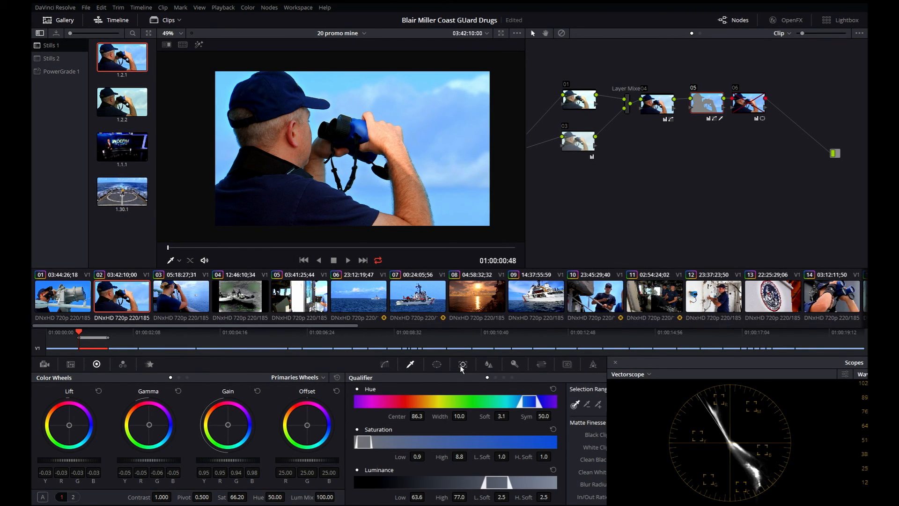
pyautogui.hotkey('shift', 'h')
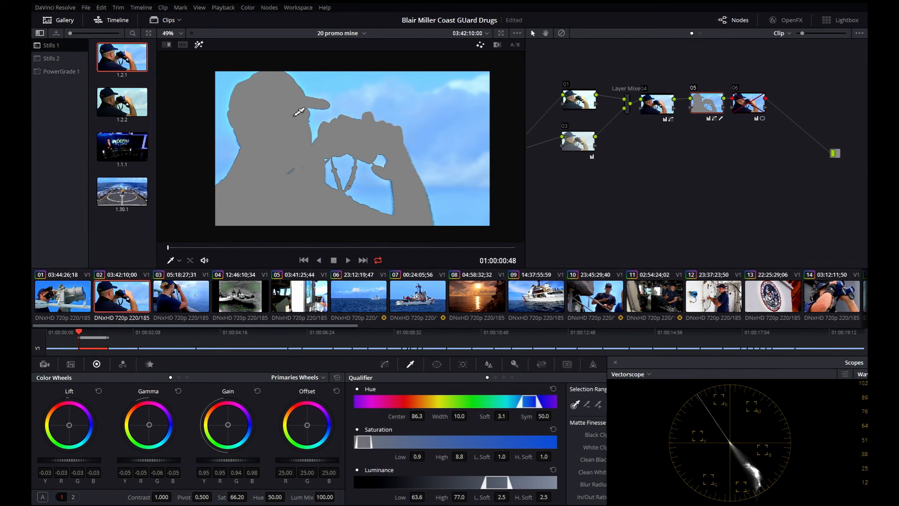
pyautogui.hotkey('shift', 'h')
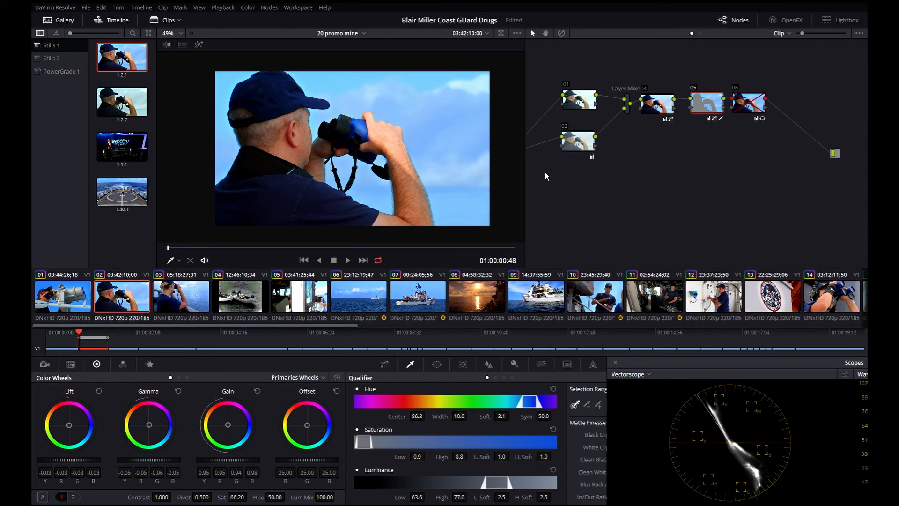
# - Toggle node 05 on and off and examine its effect on the sky in the vectorscope and waveform
pyautogui.moveTo(814, 363); pyautogui.dragTo(488, 327)
pyautogui.hotkey('ctrl', 'd')
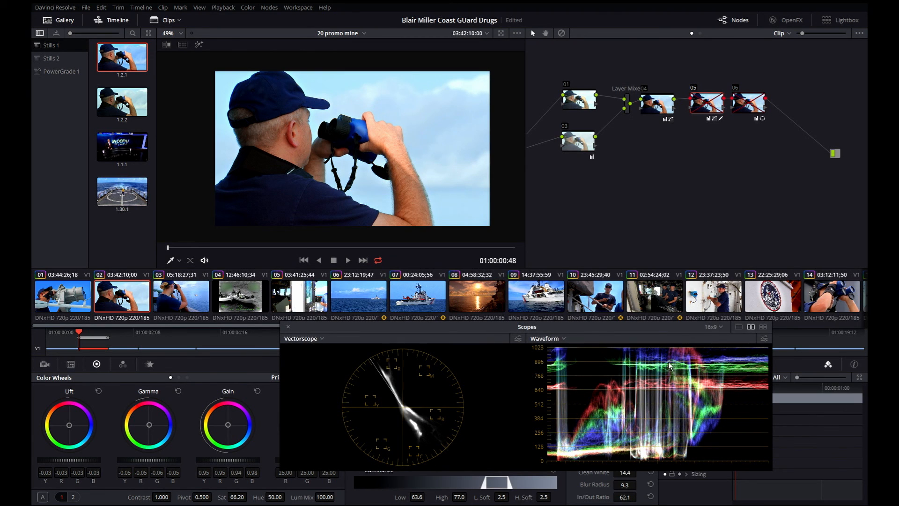
pyautogui.hotkey('ctrl', 'd')
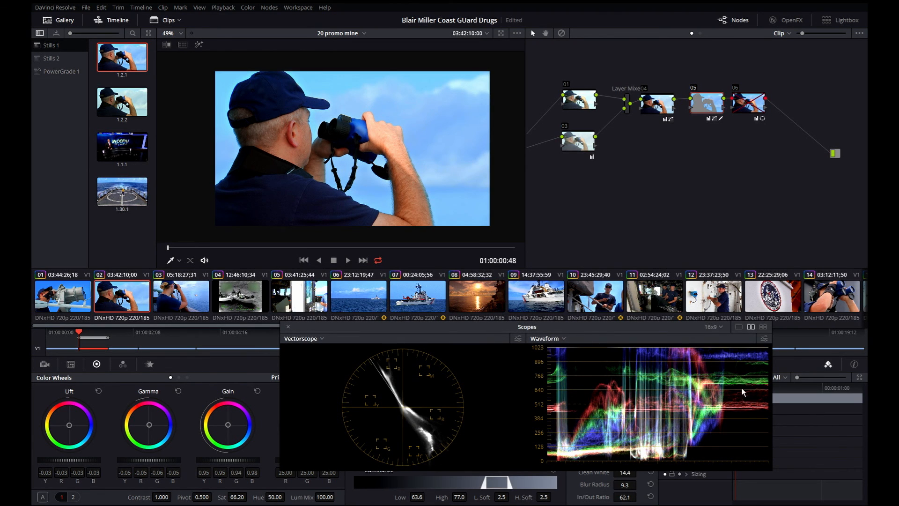
pyautogui.hotkey('ctrl', 'd')
pyautogui.hotkey('ctrl', 'd')
pyautogui.hotkey('ctrl', 'd')
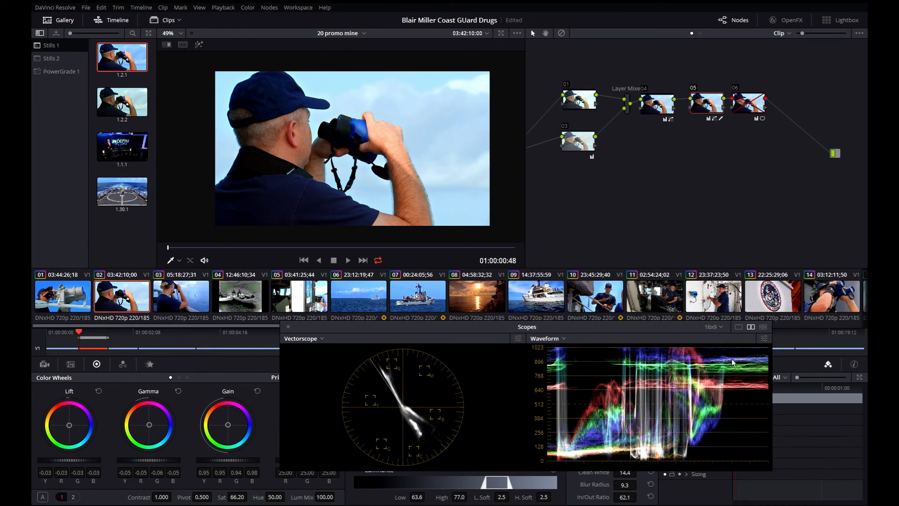
pyautogui.hotkey('ctrl', 'd')
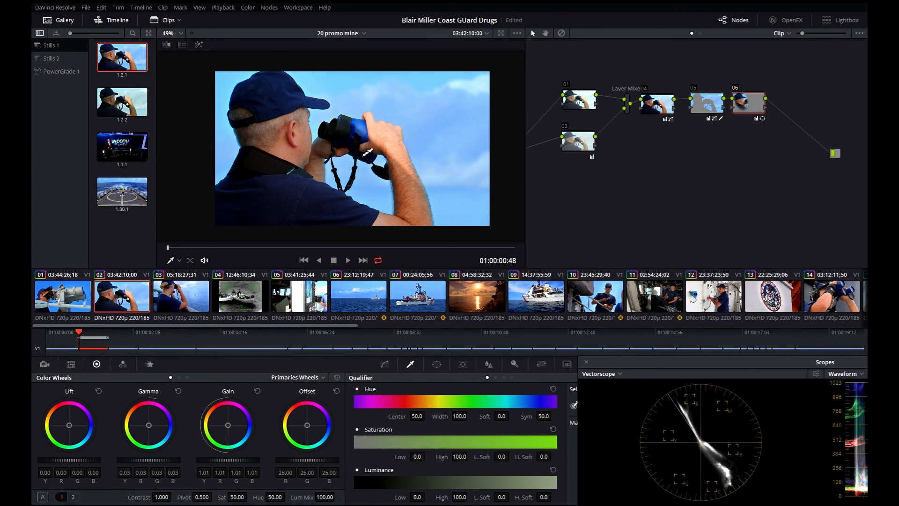
# - Examine node 06's circular window around the man's head and compare the image with the node on and off
pyautogui.click(436, 364)
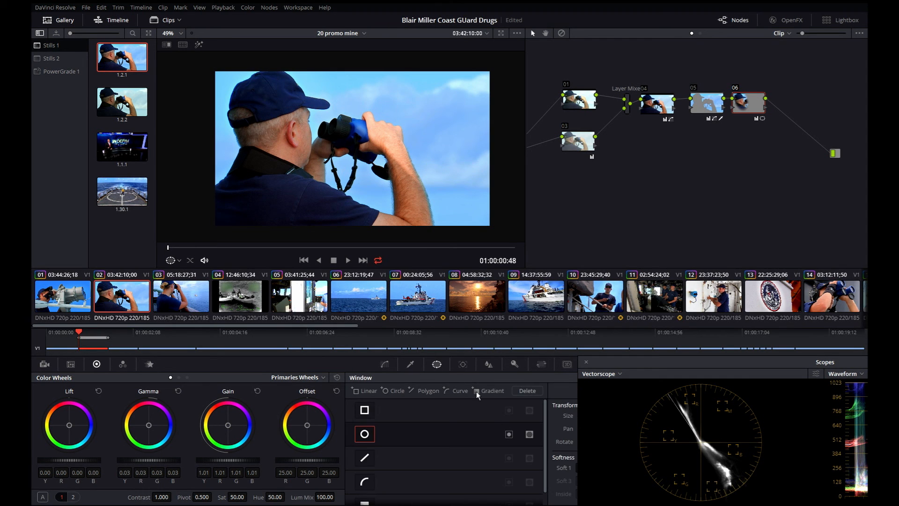
pyautogui.moveTo(310, 134)
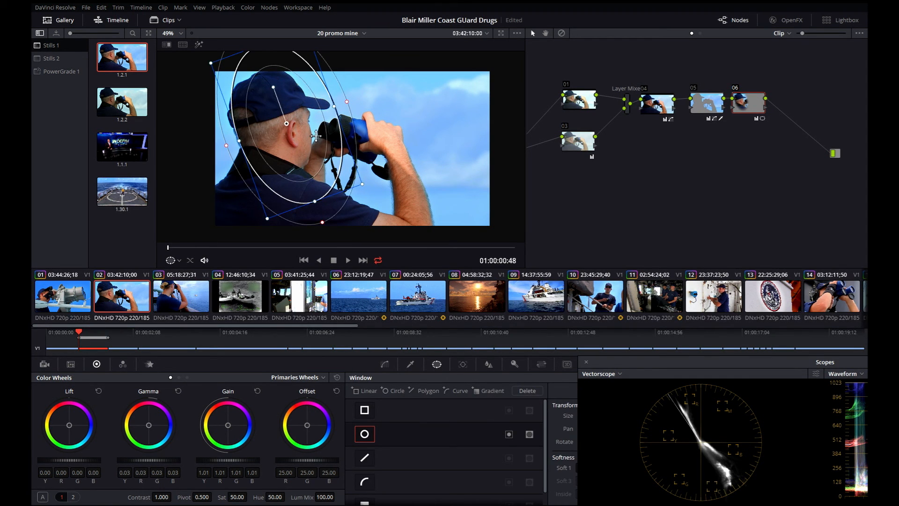
pyautogui.hotkey('shift', 'h')
pyautogui.hotkey('shift', 'h')
pyautogui.hotkey('ctrl', 'd')
pyautogui.hotkey('ctrl', 'd')
pyautogui.hotkey('ctrl', 'd')
pyautogui.hotkey('ctrl', 'd')
pyautogui.hotkey('ctrl', 'd')
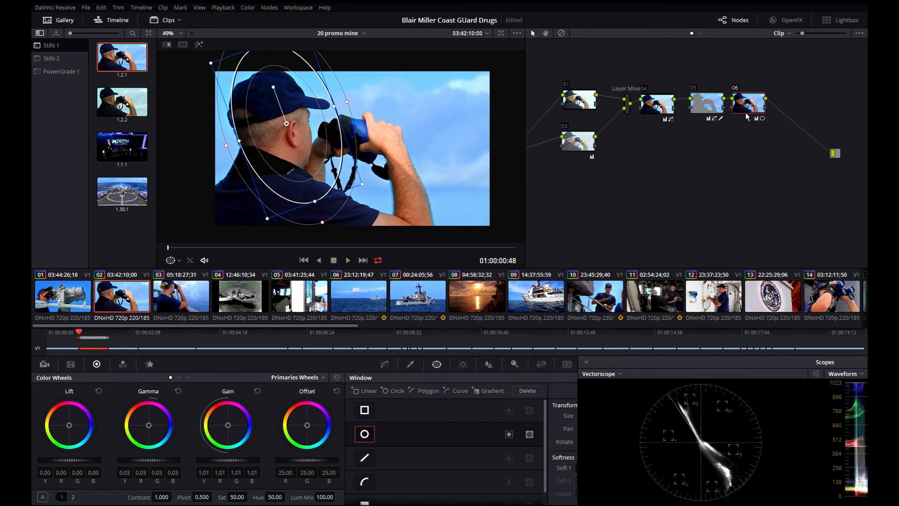
# - Add a serial node after node 06
pyautogui.hotkey('alt', 's')
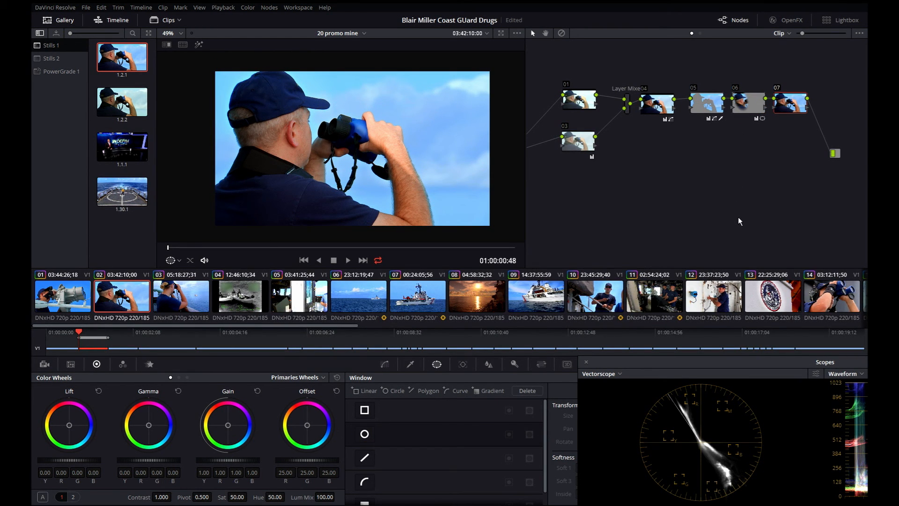